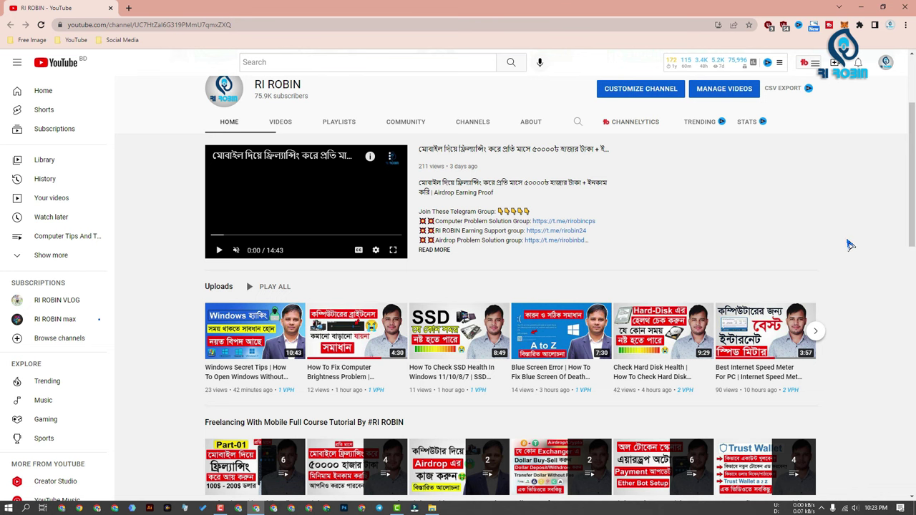
scroll(850, 245, "down", 3)
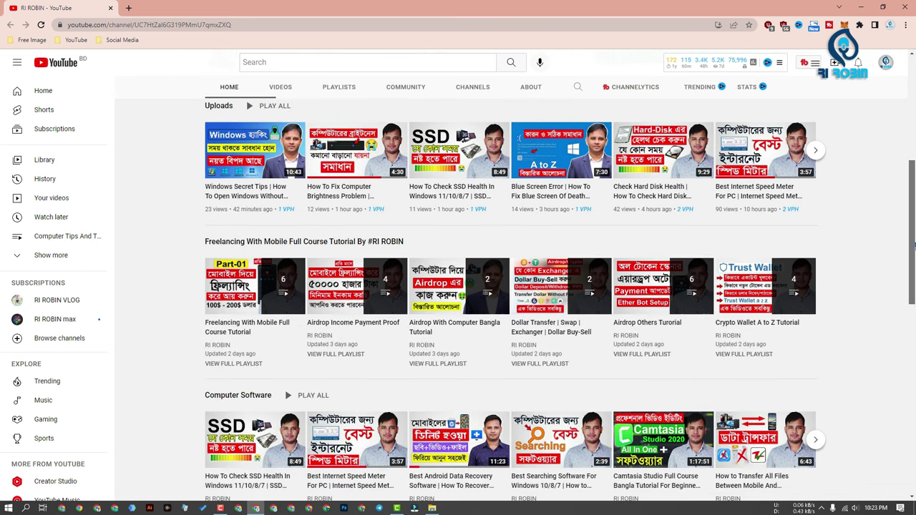
mouse_move(369, 290)
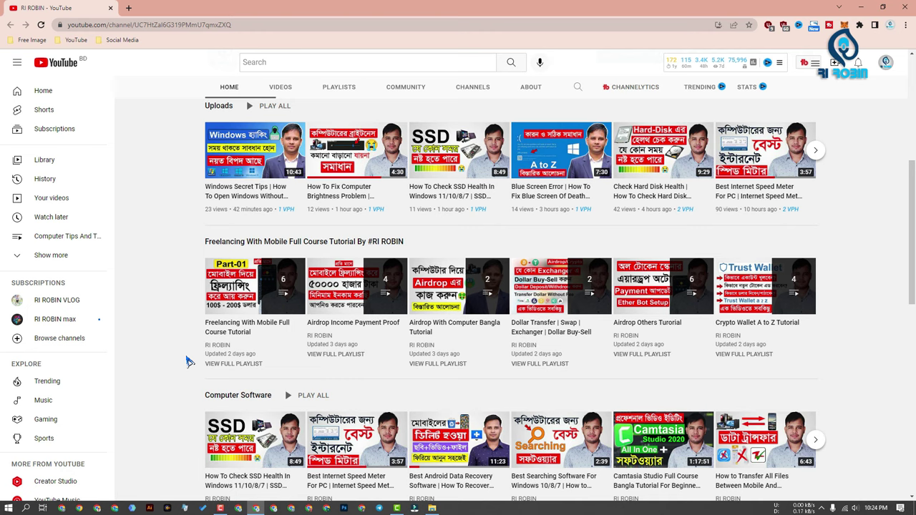
scroll(188, 362, "up", 3)
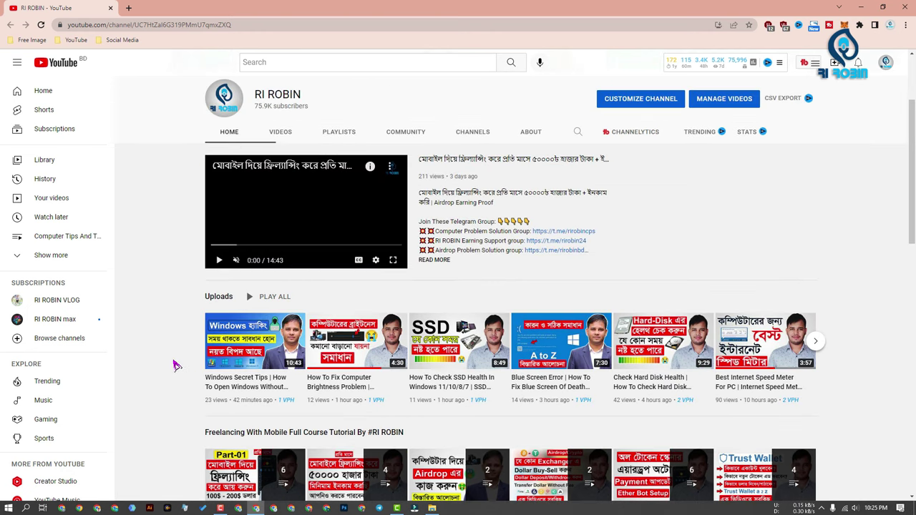
- Create a new Wondershare ID from Recoverit's login dialog, filling in the e-mail, account password, first name and last name
key("super+d")
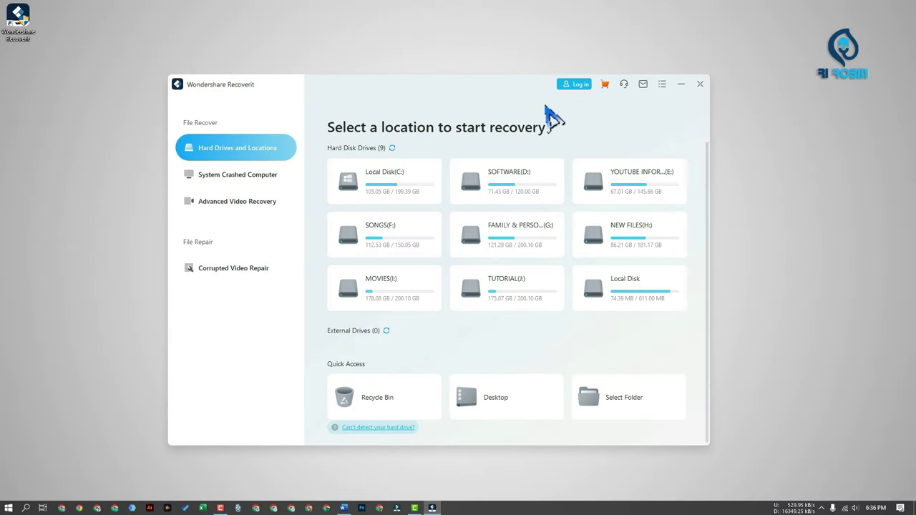
left_click(572, 84)
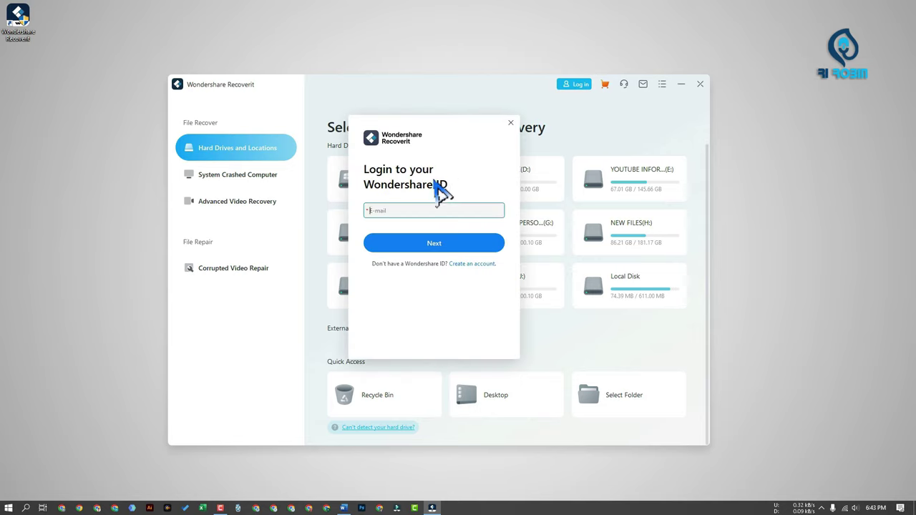
left_click(470, 265)
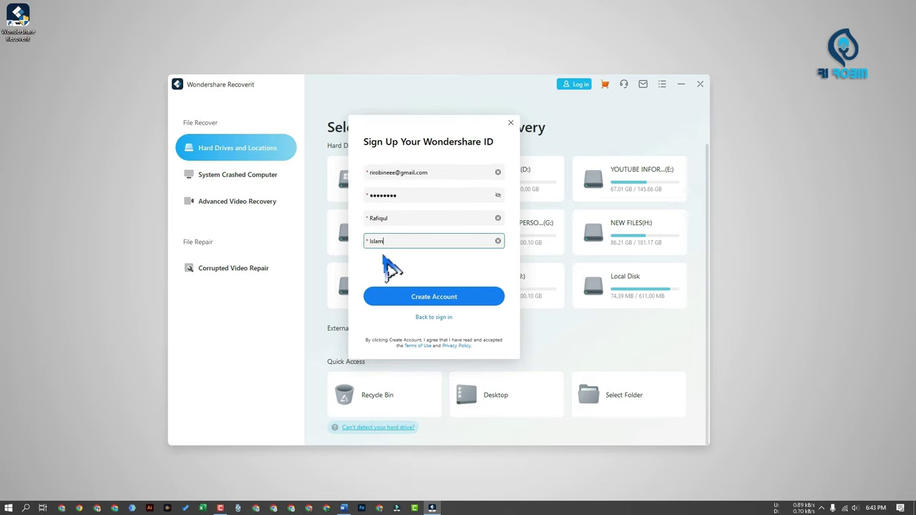
left_click(427, 296)
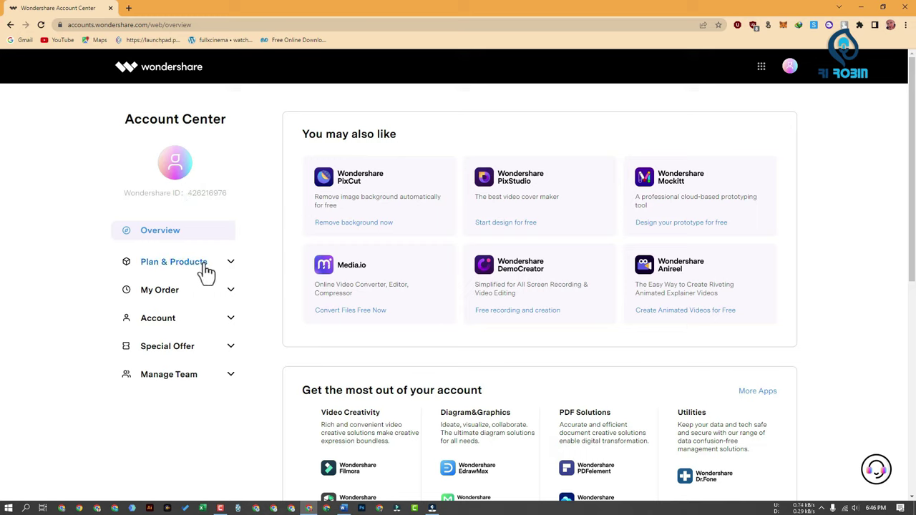
- Redeem the product licence in the Wondershare Account Center by pasting the serial number and submitting it
left_click(183, 270)
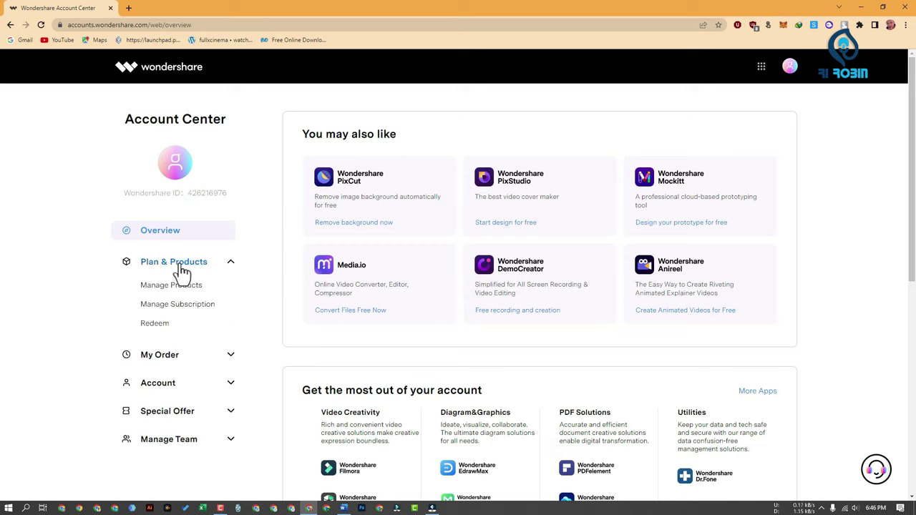
left_click(153, 326)
right_click(350, 241)
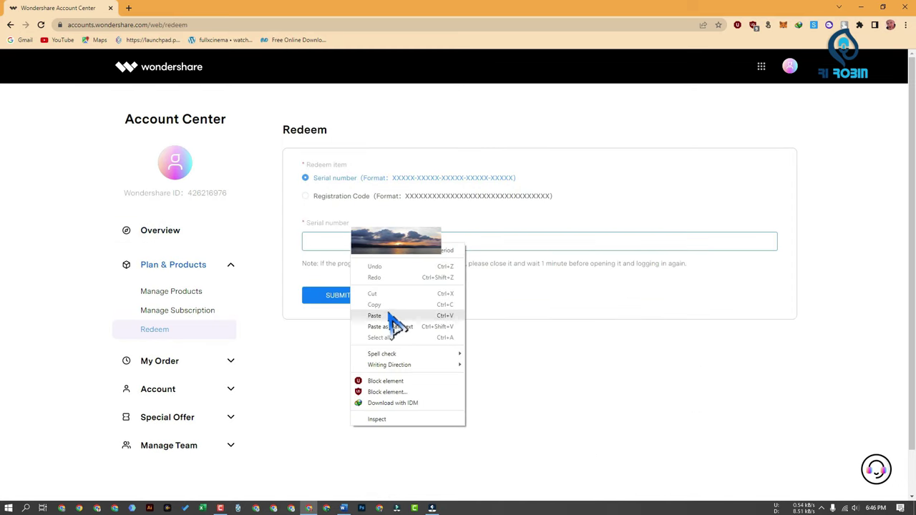
left_click(393, 317)
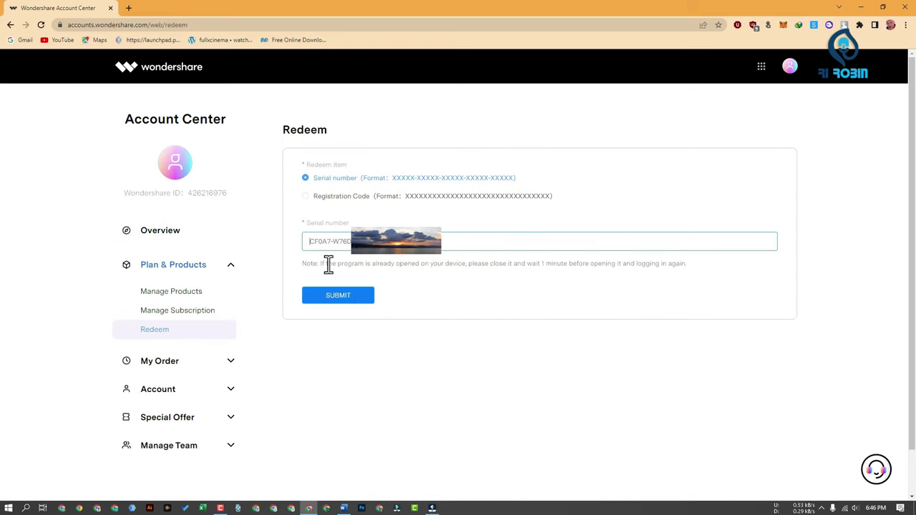
left_click(345, 298)
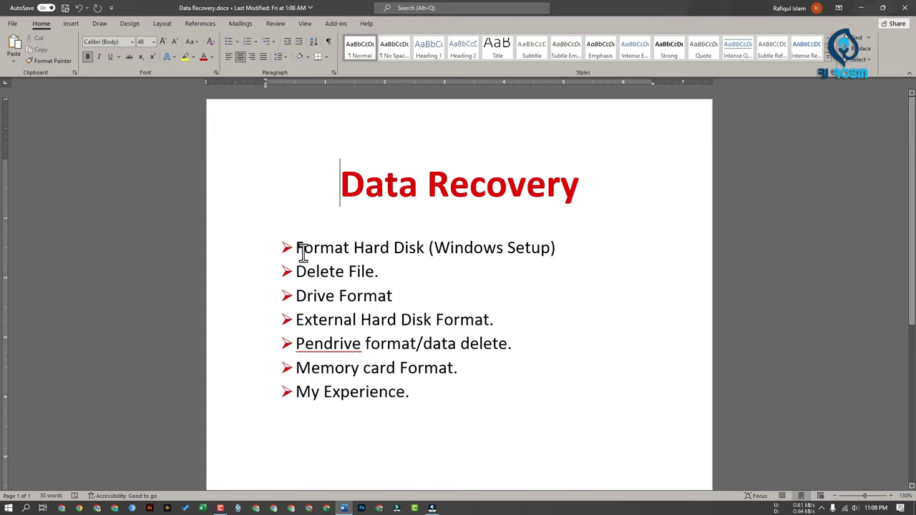
- Highlight the words "Format Hard Disk" in the Data Recovery document's list, then clear the selection
left_click_drag(298, 247, 427, 247)
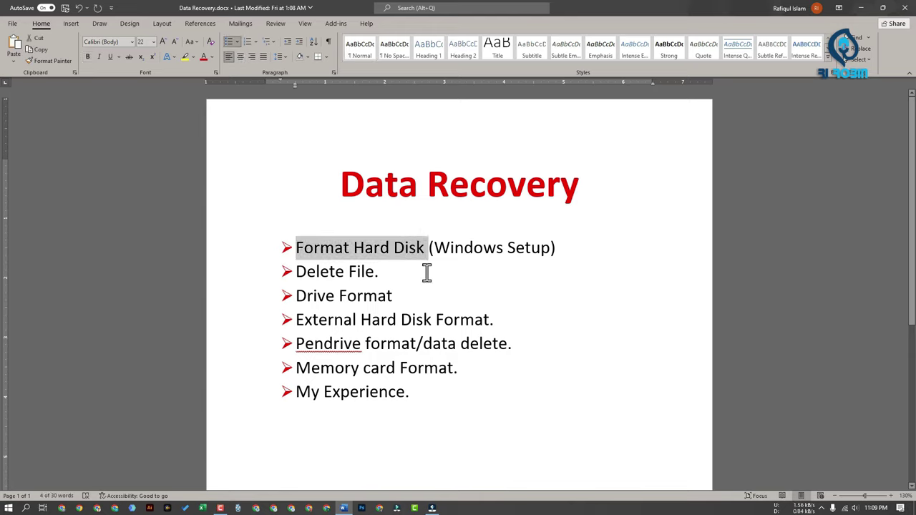
left_click(425, 271)
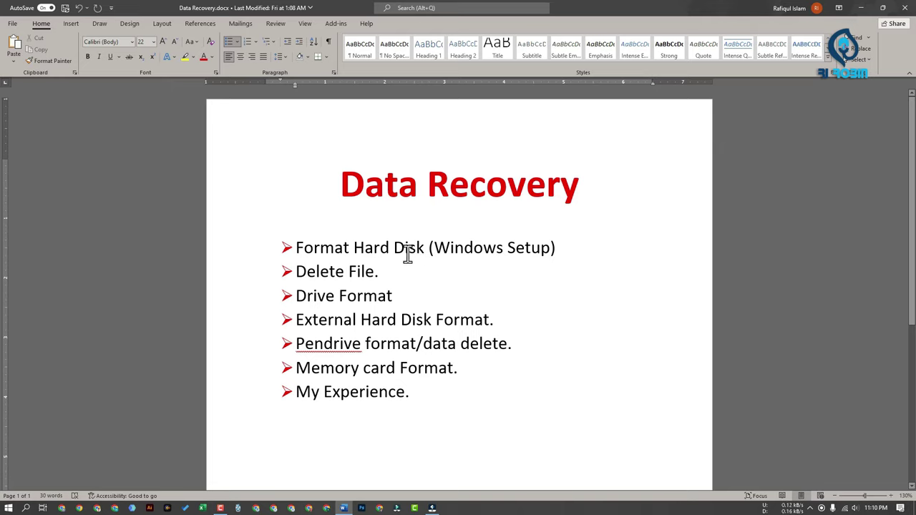
left_click_drag(307, 243, 440, 280)
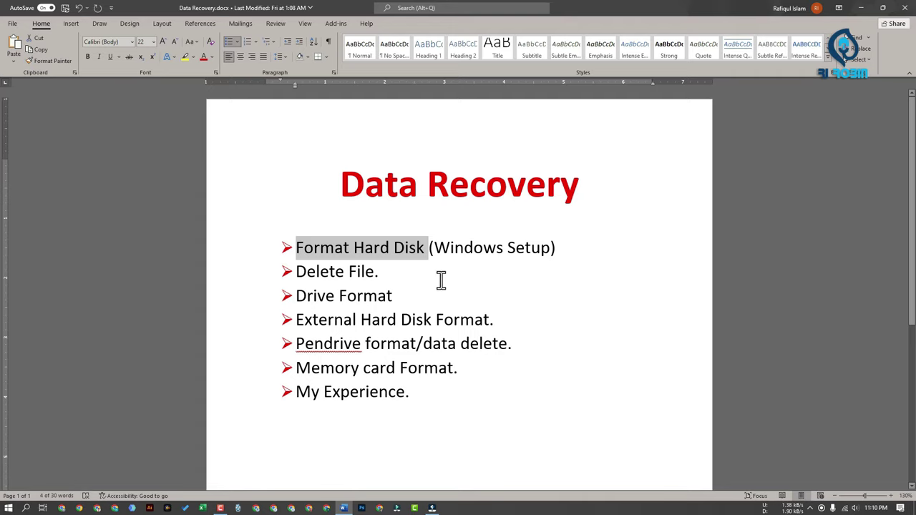
left_click(441, 280)
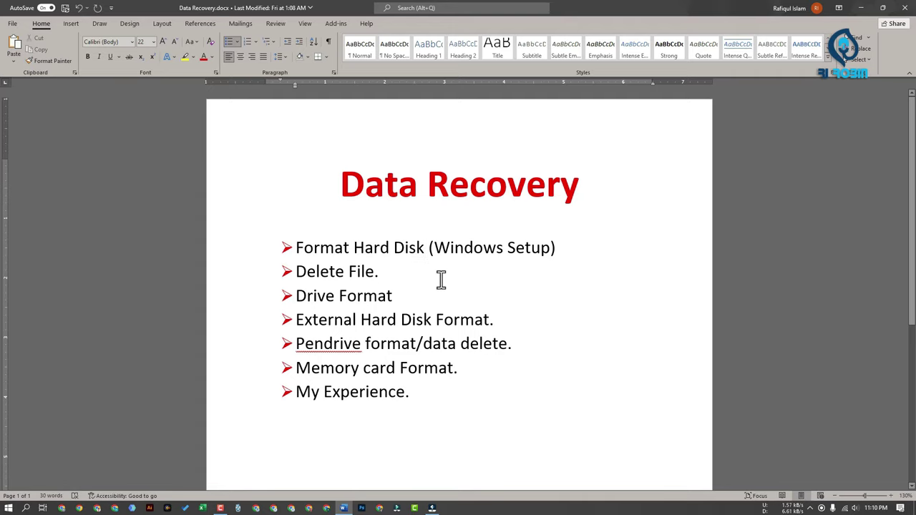
- Check Local Disk (C:) among the drives in This PC and view the drive list in Wondershare Recoverit
key("super+e")
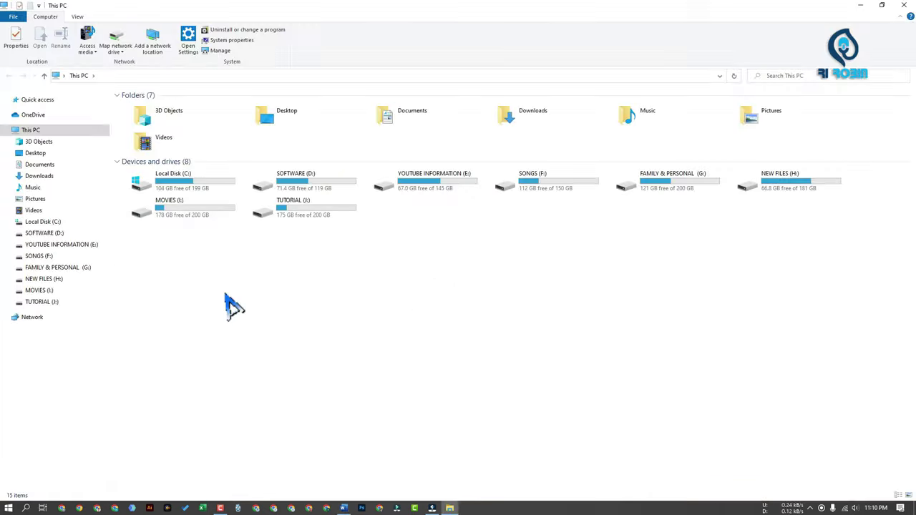
left_click(202, 188)
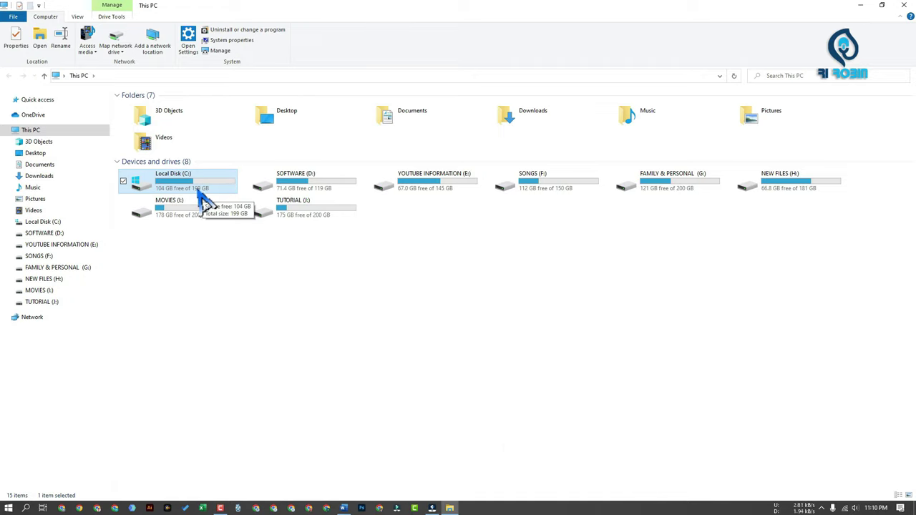
left_click(216, 262)
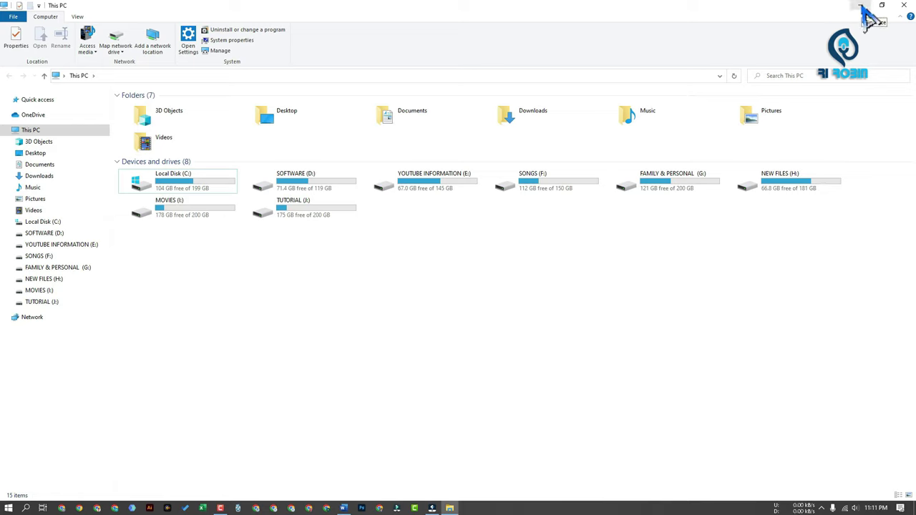
left_click(433, 508)
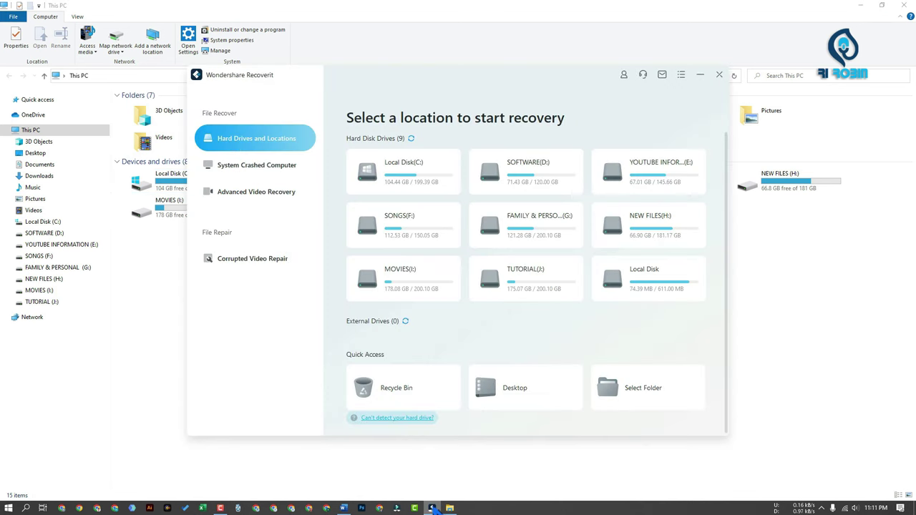
left_click(433, 508)
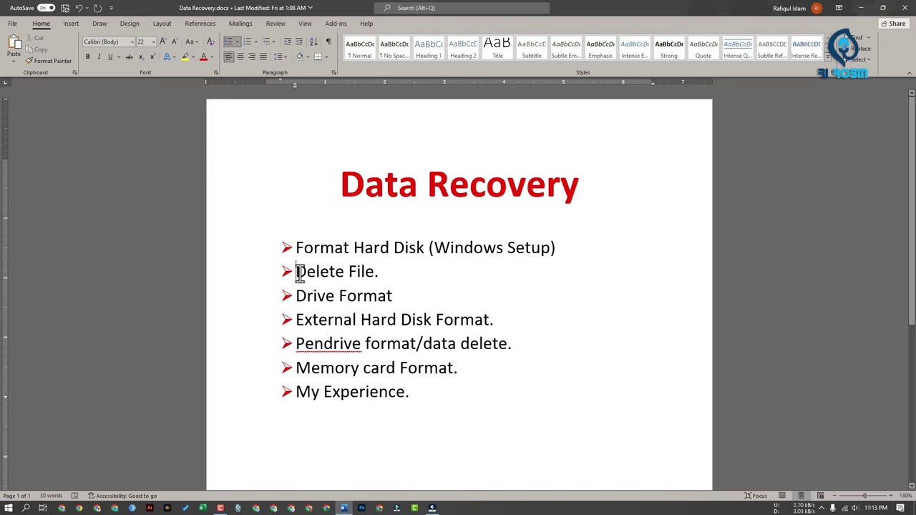
- Leave the Data Recovery document and check the contents and available actions of the RI ROBIN (K:) removable drive in File Explorer
left_click(300, 274)
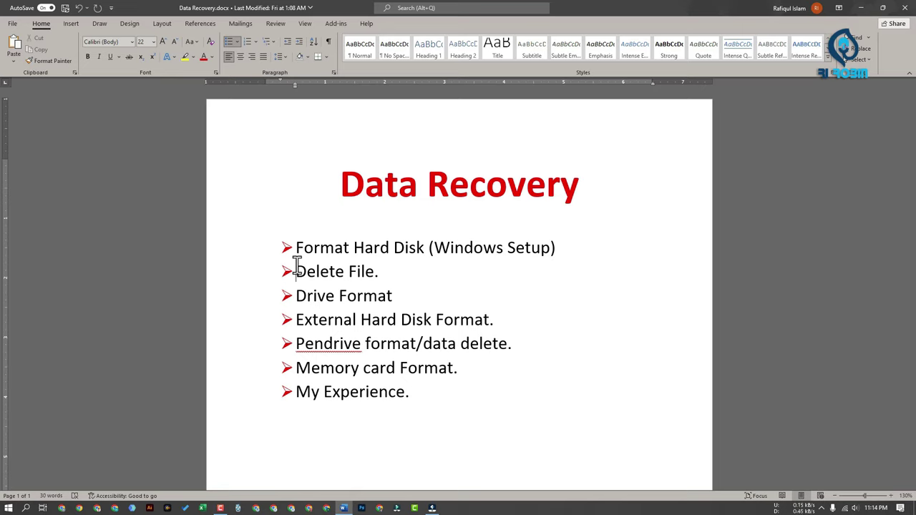
left_click(861, 8)
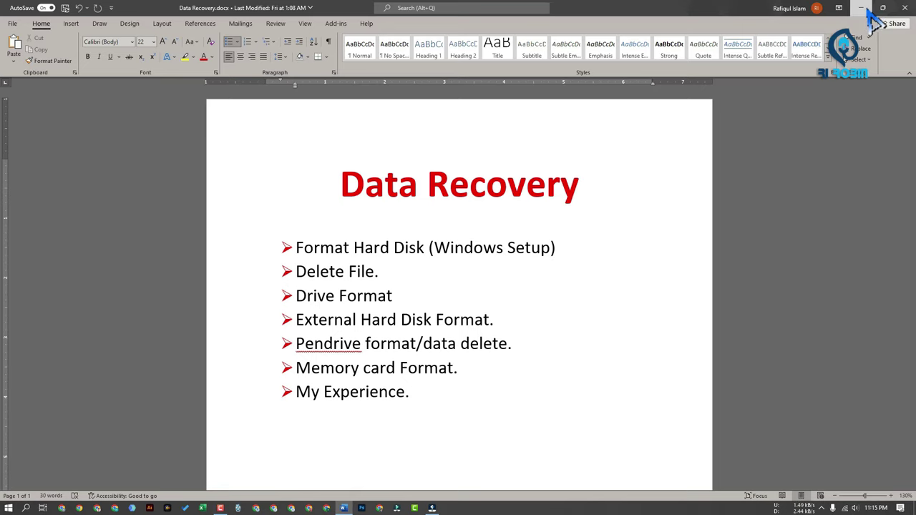
mouse_move(418, 18)
left_click(384, 20)
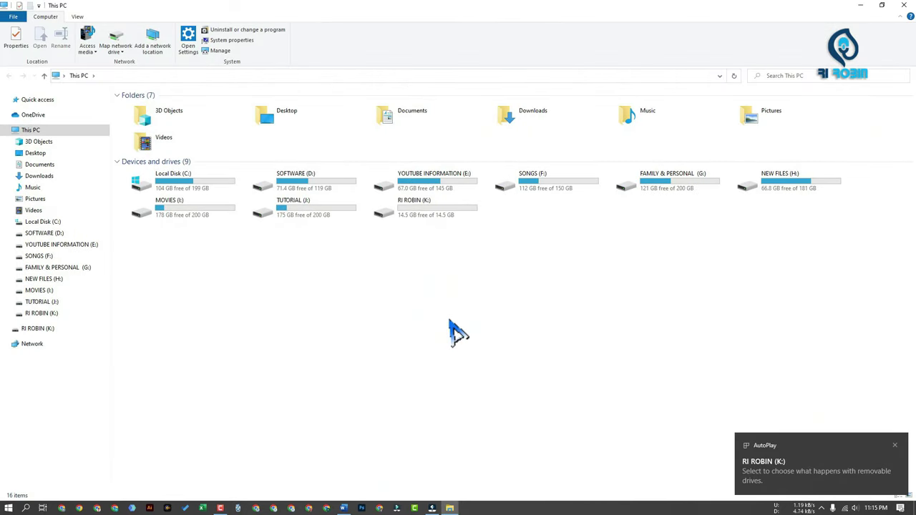
double_click(415, 212)
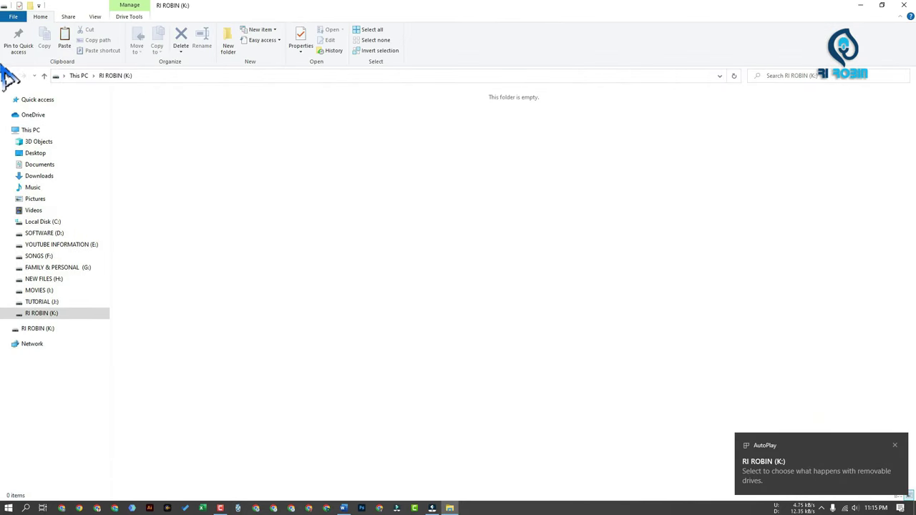
left_click(10, 75)
right_click(455, 217)
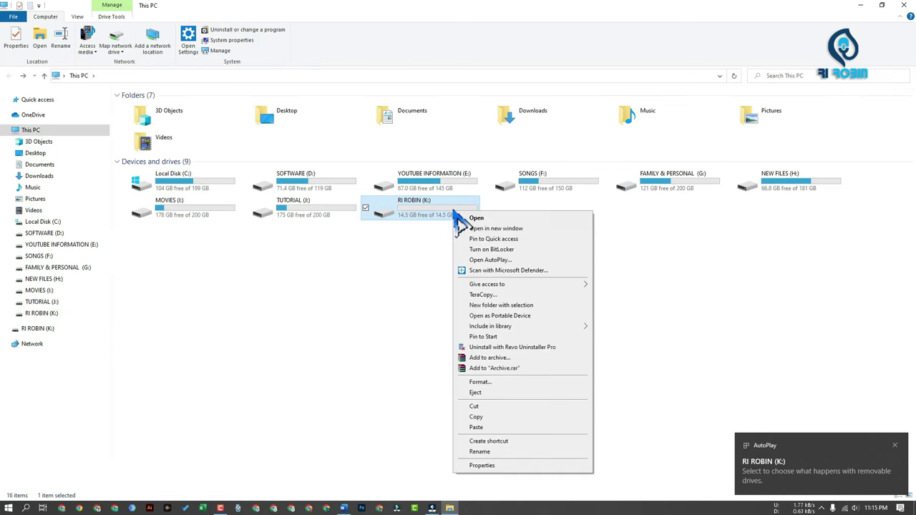
left_click(501, 352)
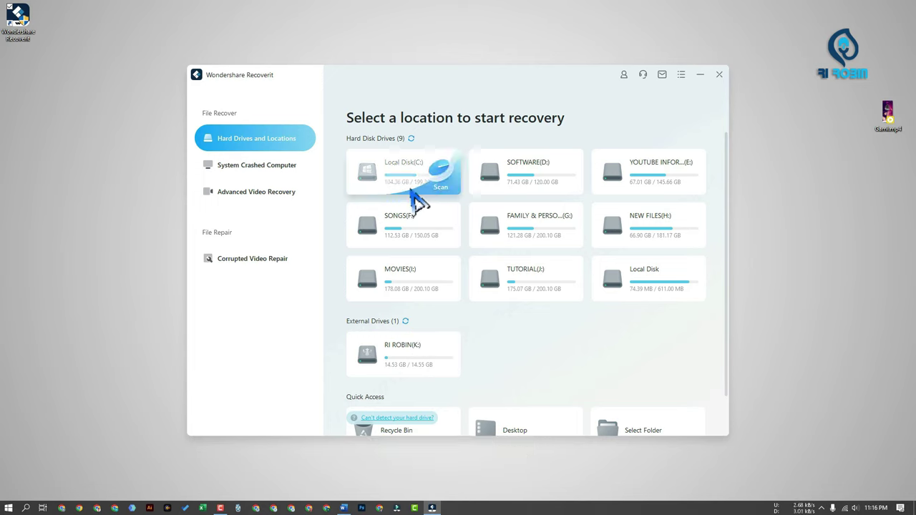
- Scan the Recycle Bin for deleted files in Wondershare Recoverit and dismiss the completion message
scroll(558, 334, "down", 2)
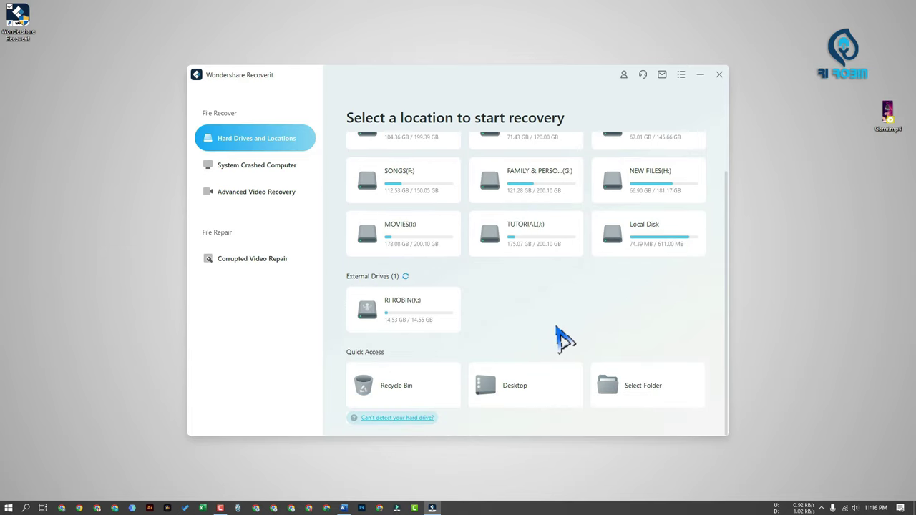
left_click(405, 398)
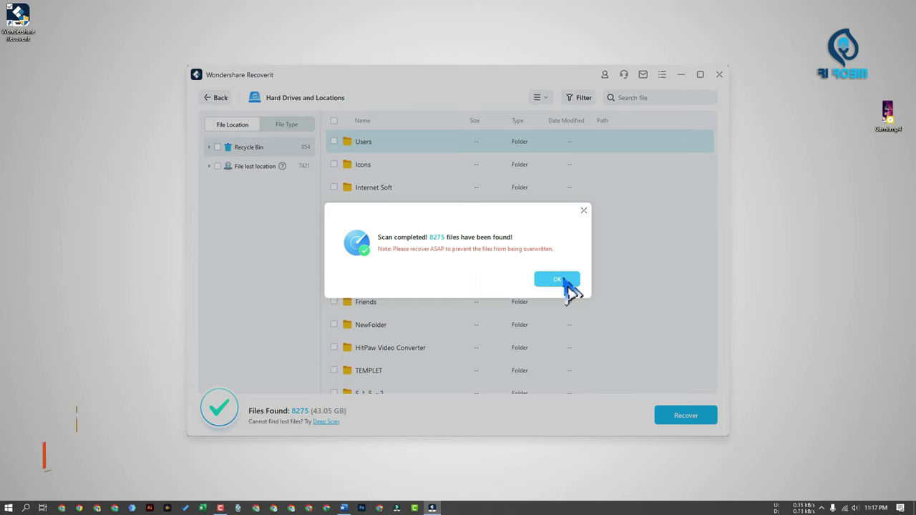
left_click(562, 281)
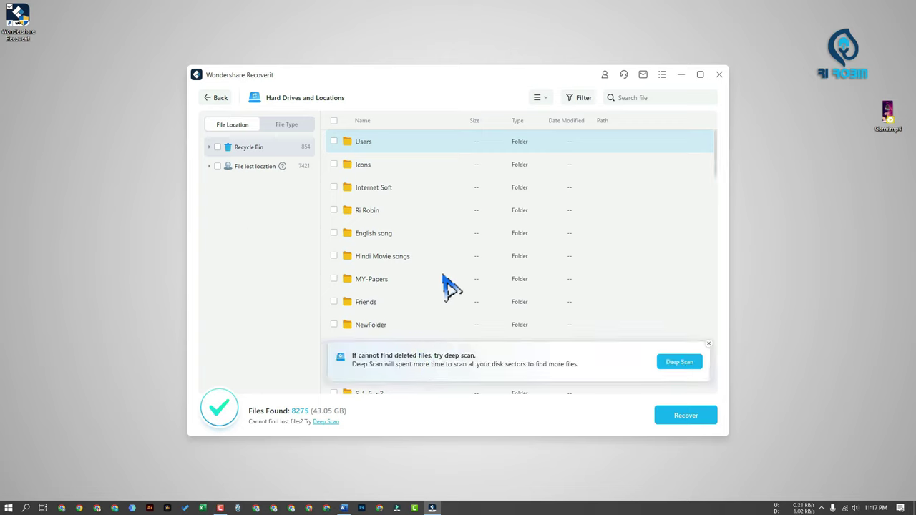
- Browse the Recycle Bin scan results and open the Defrent folder under English song > EN
scroll(445, 269, "down", 2)
scroll(449, 254, "down", 15)
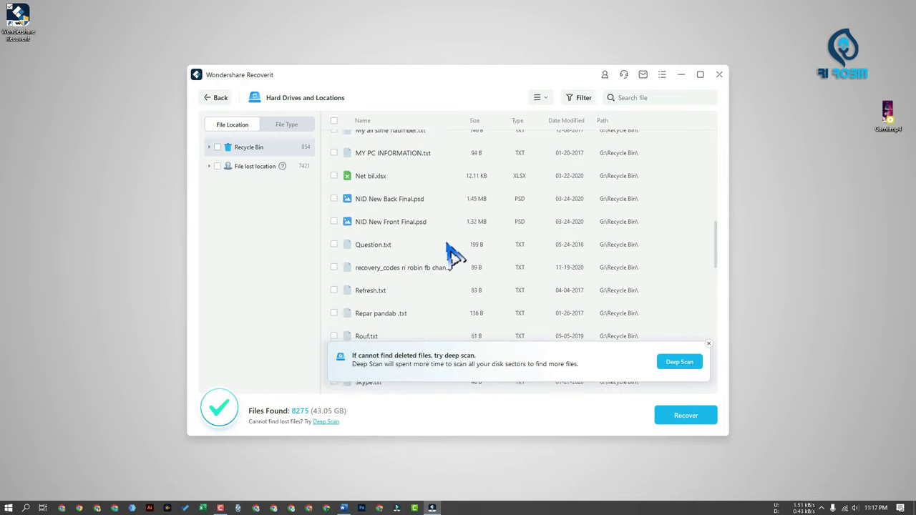
scroll(449, 254, "down", 10)
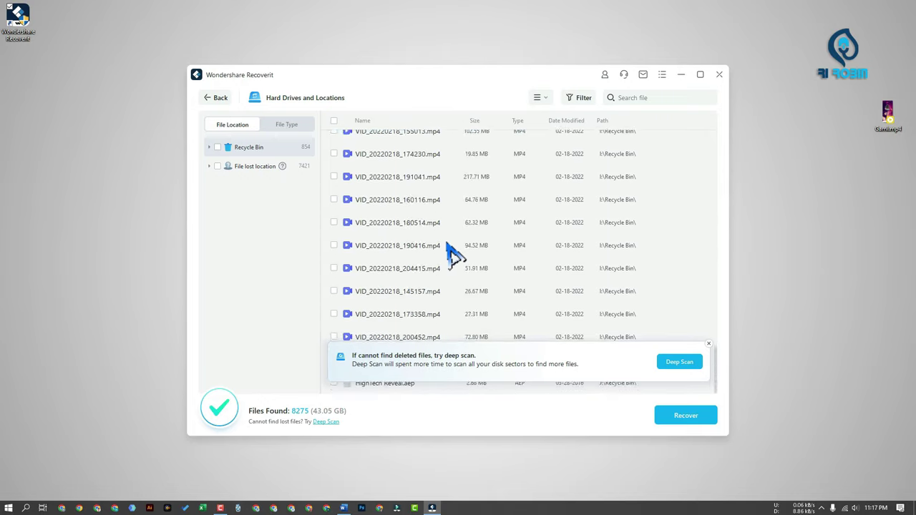
scroll(361, 222, "up", 20)
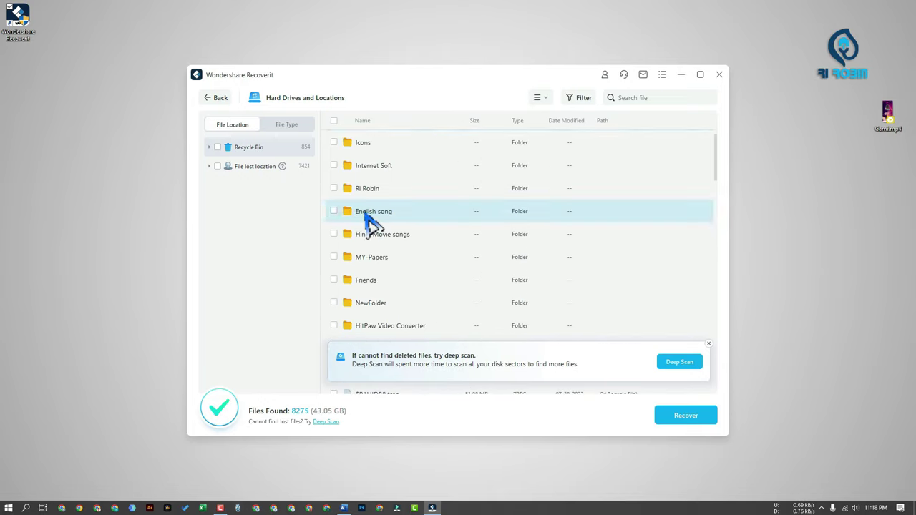
double_click(365, 214)
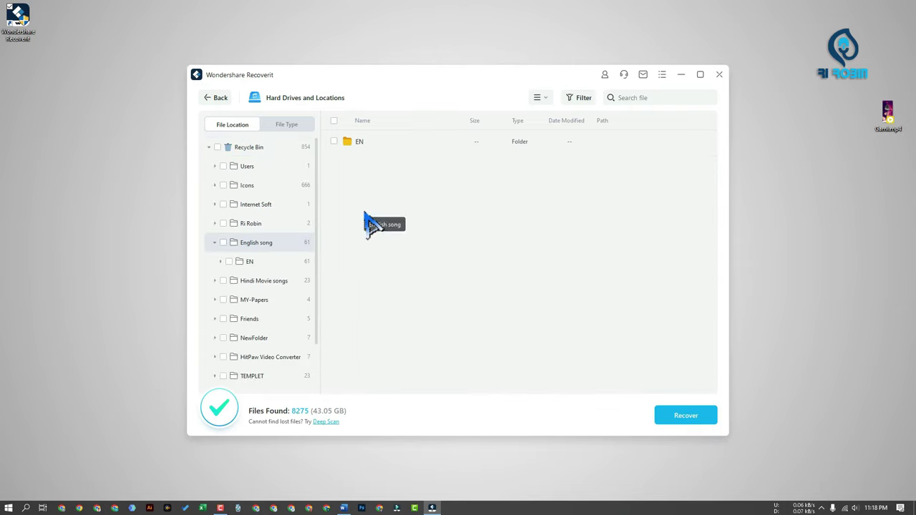
left_click(221, 261)
scroll(309, 286, "down", 1)
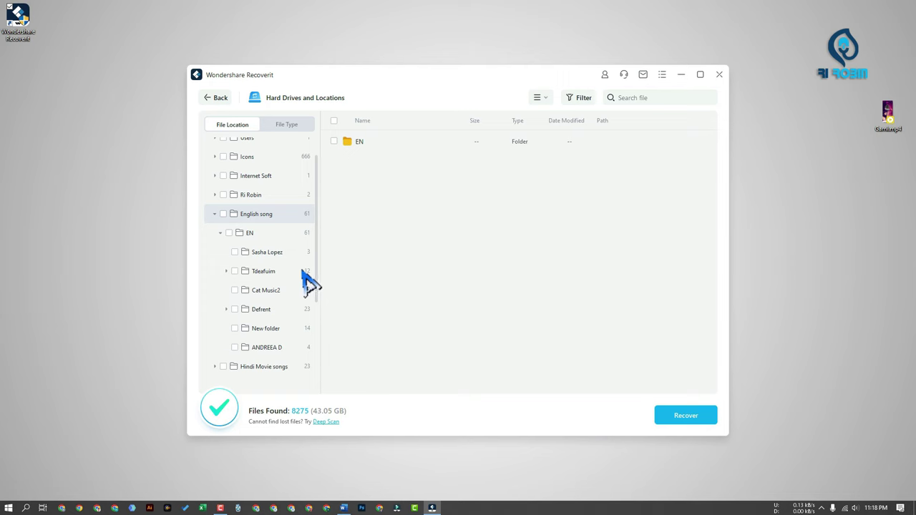
left_click(261, 309)
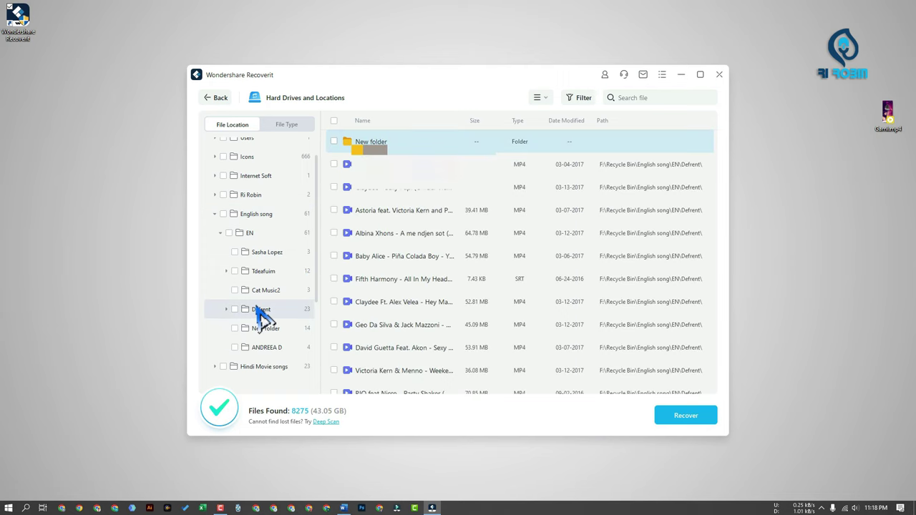
- Preview the R.I.O. - After The Love video in the Defrent folder and close the preview
scroll(433, 317, "down", 5)
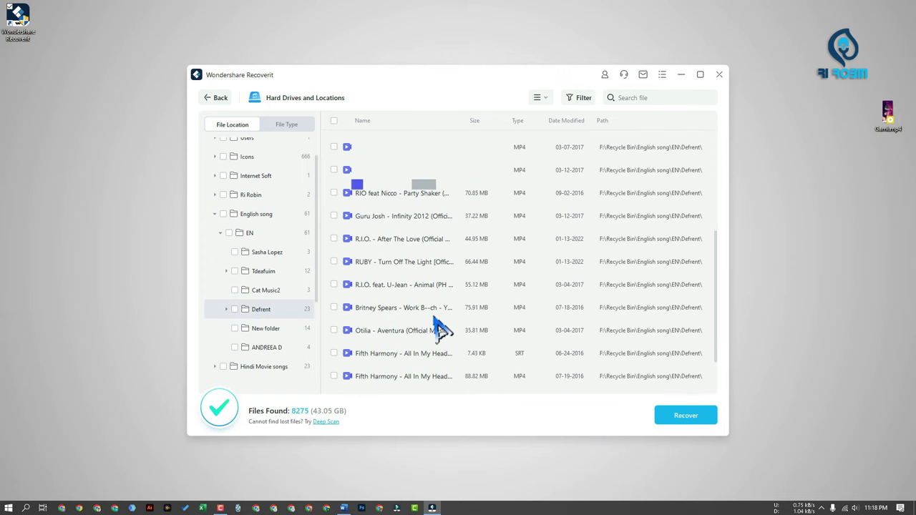
double_click(383, 239)
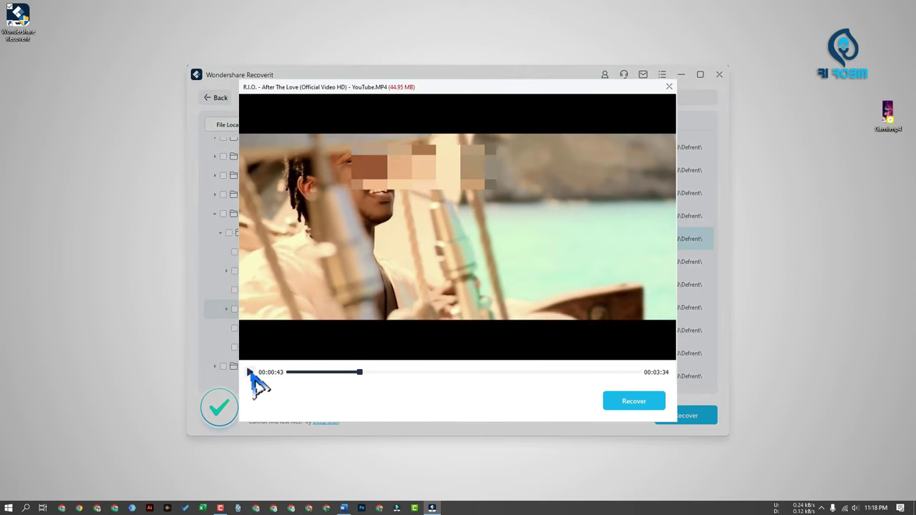
left_click(250, 373)
left_click_drag(473, 95, 650, 257)
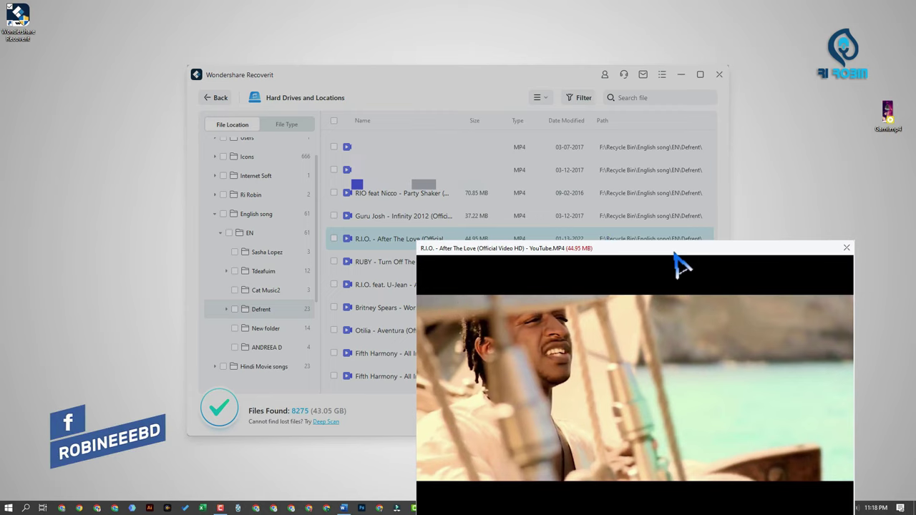
left_click_drag(674, 253, 591, 253)
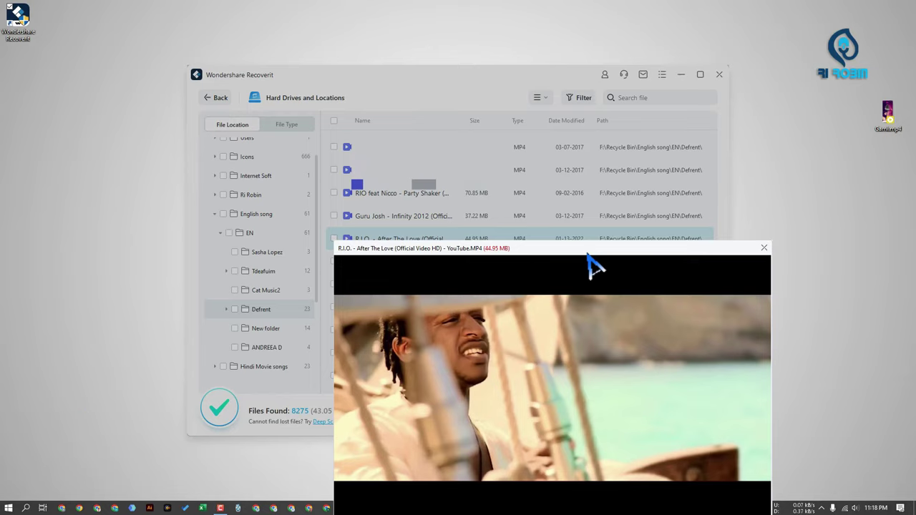
left_click_drag(588, 255, 548, 276)
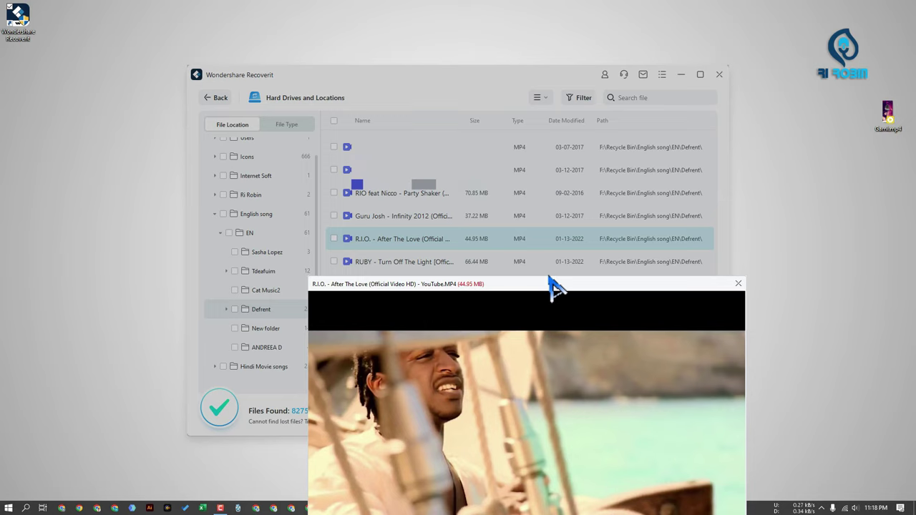
left_click(737, 283)
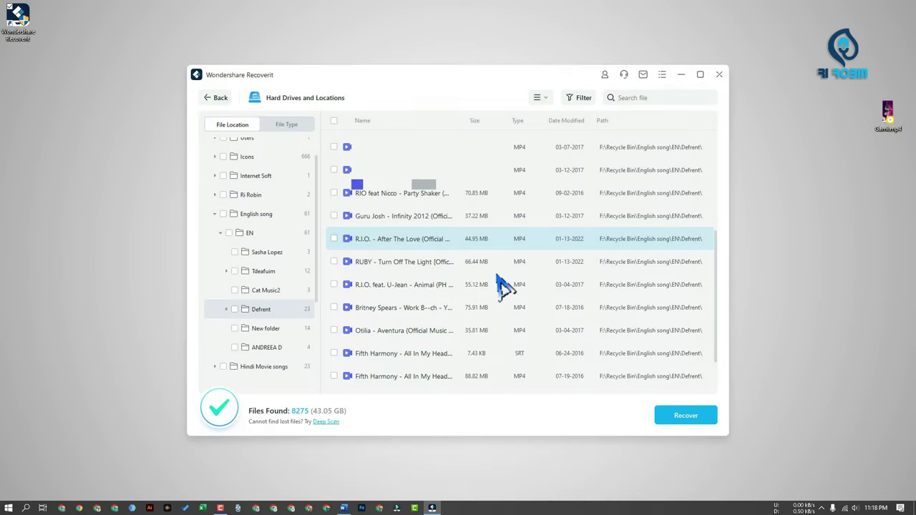
- Select the R.I.O. - After The Love, RUBY - Turn Off The Light and R.I.O. feat. U-Jean - Animal videos and start their recovery
left_click(333, 239)
left_click(333, 261)
left_click(334, 284)
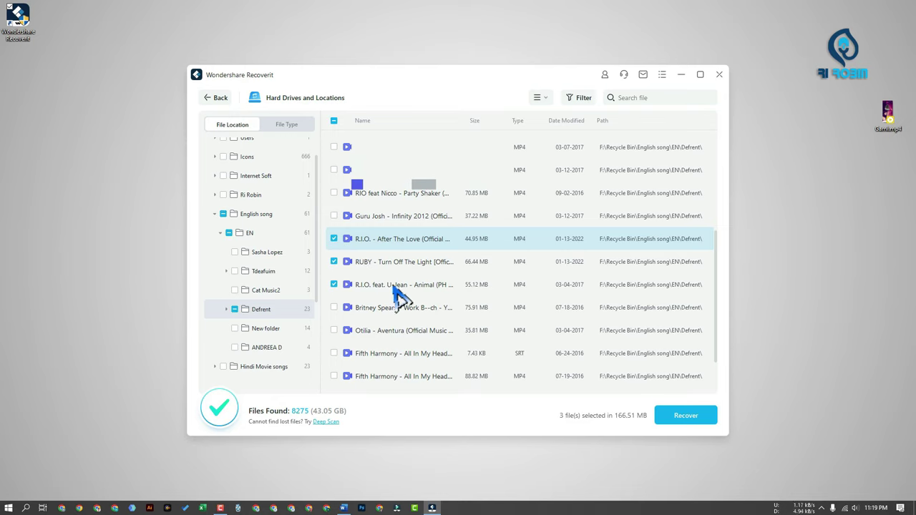
left_click(705, 418)
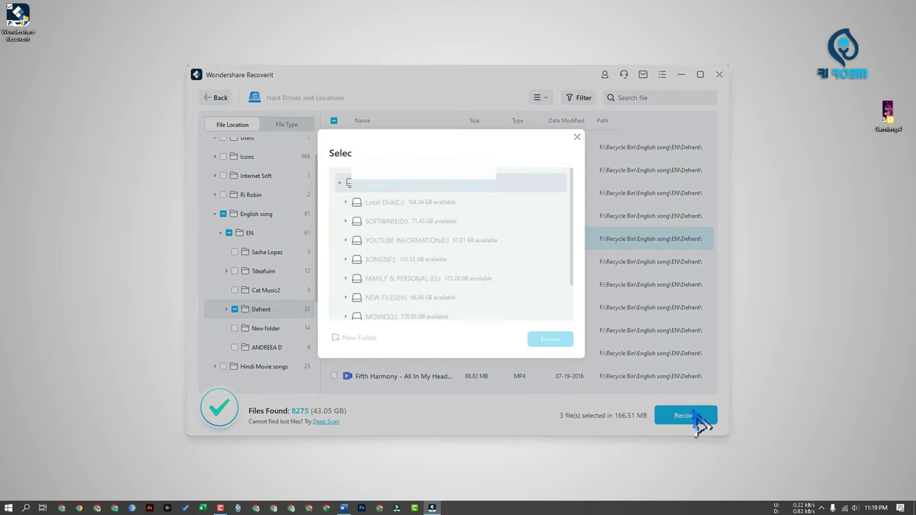
- Create a folder named song on the NEW FILES (H:) drive and save the recovered files there despite the external-drive suggestion
left_click_drag(573, 190, 573, 233)
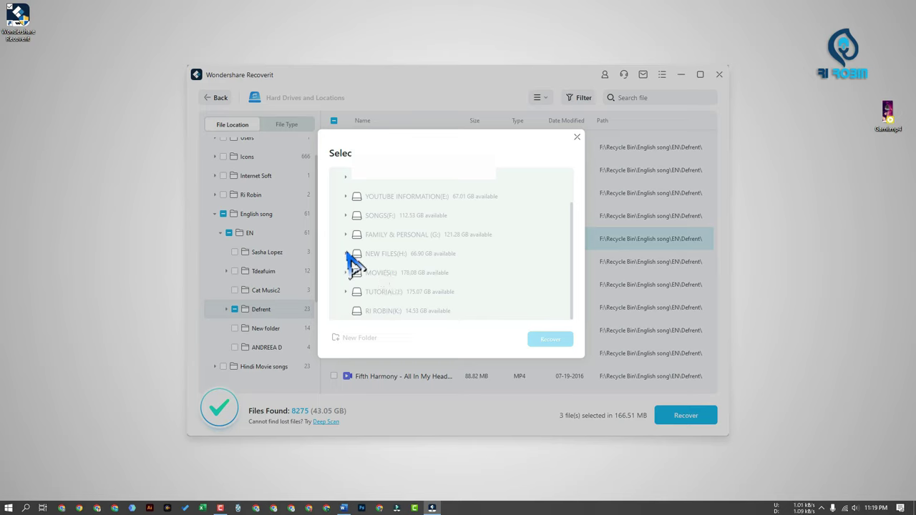
left_click(346, 254)
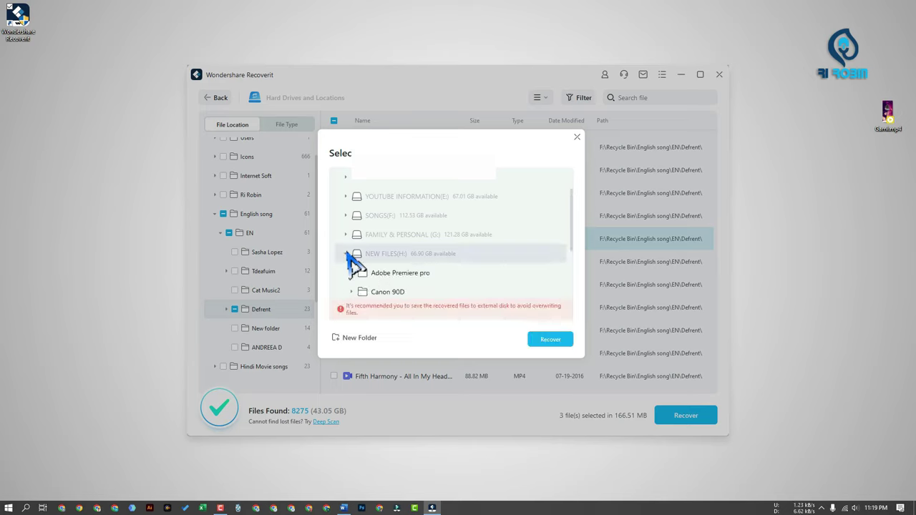
left_click(358, 339)
type("song")
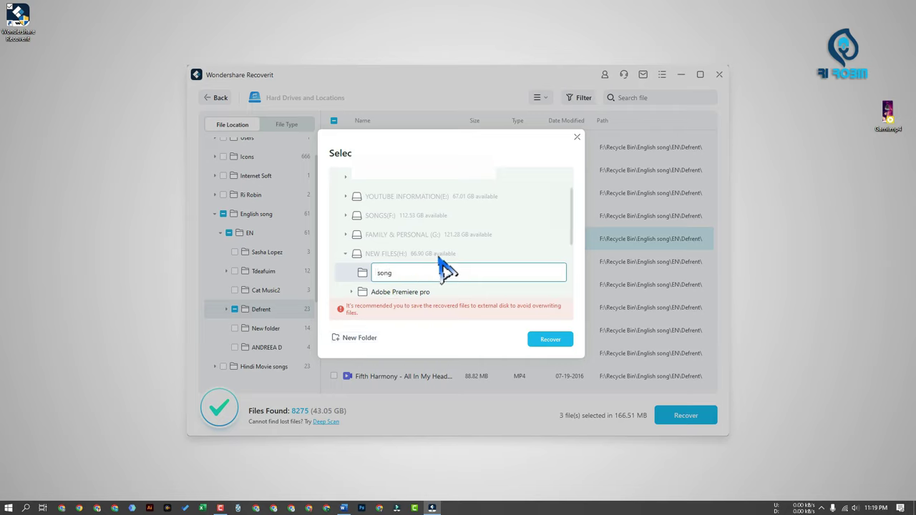
key("Return")
left_click(409, 275)
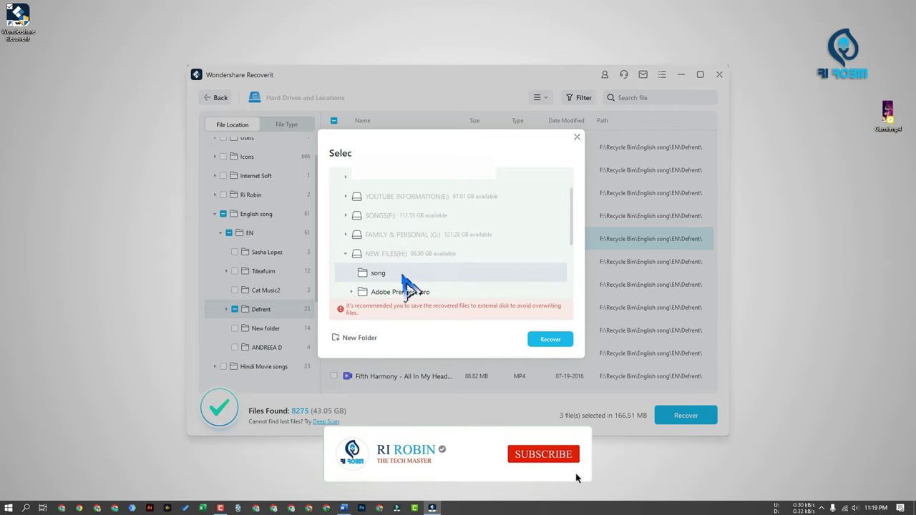
left_click(549, 339)
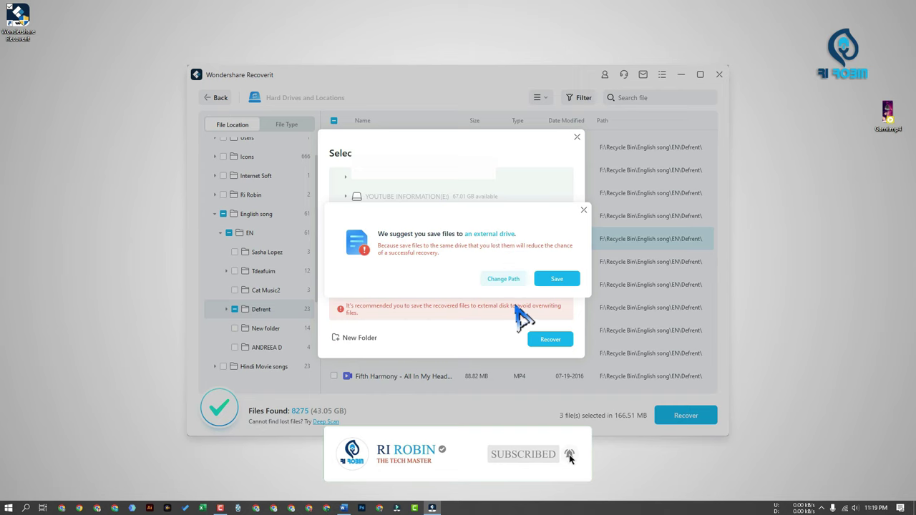
left_click(560, 280)
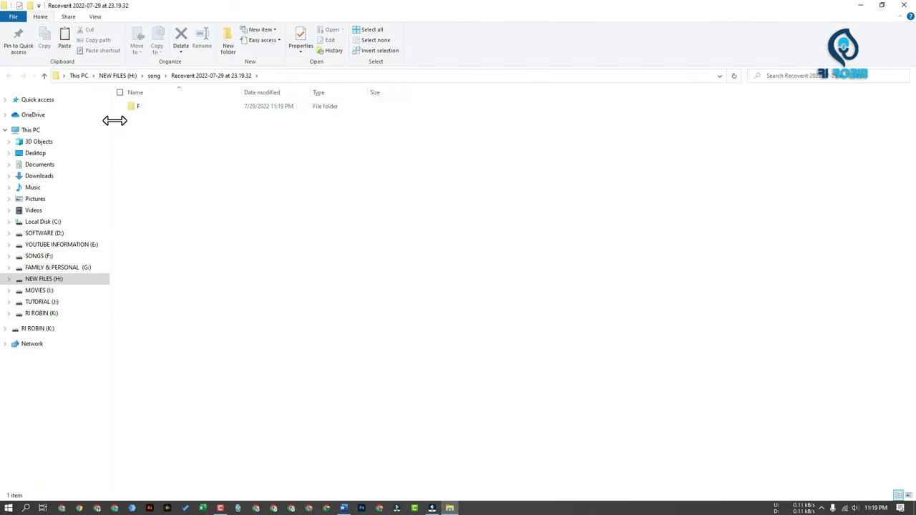
- Check the recovered videos in the recovery output's English song > EN > Defrent folder and close File Explorer
double_click(174, 108)
double_click(174, 108)
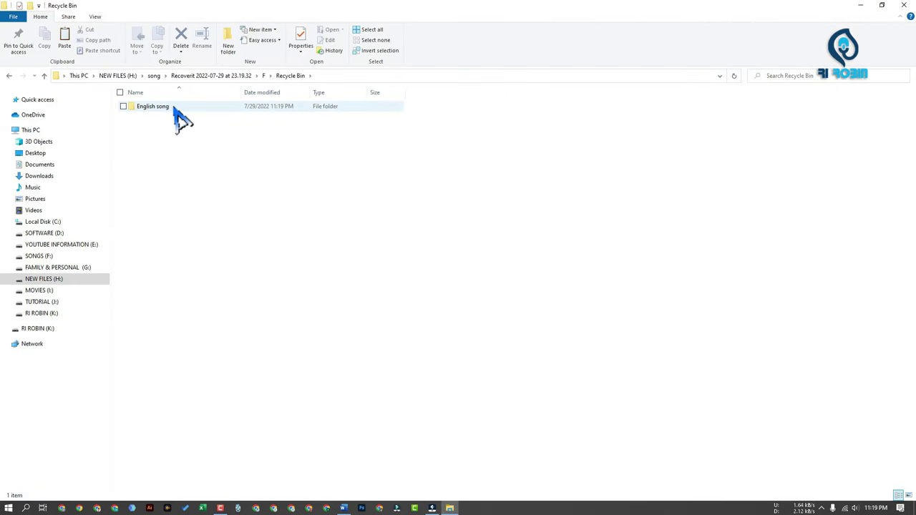
double_click(174, 109)
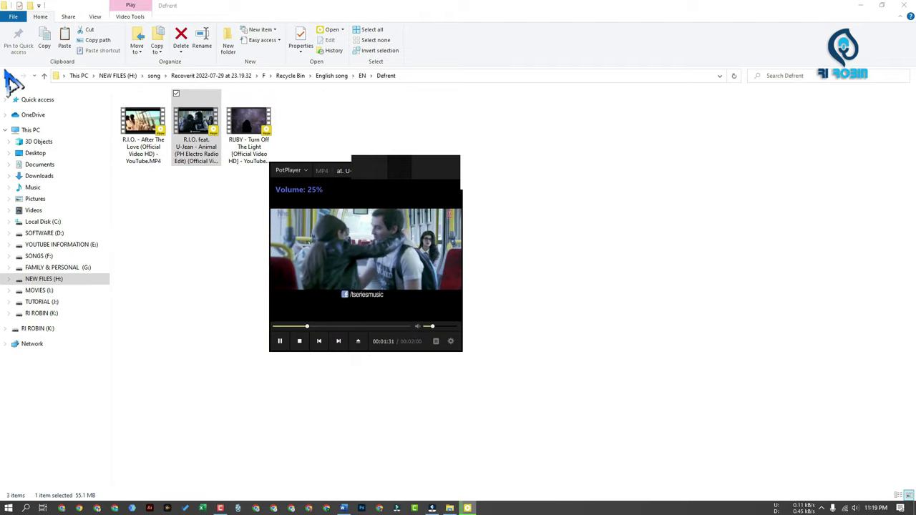
left_click(9, 75)
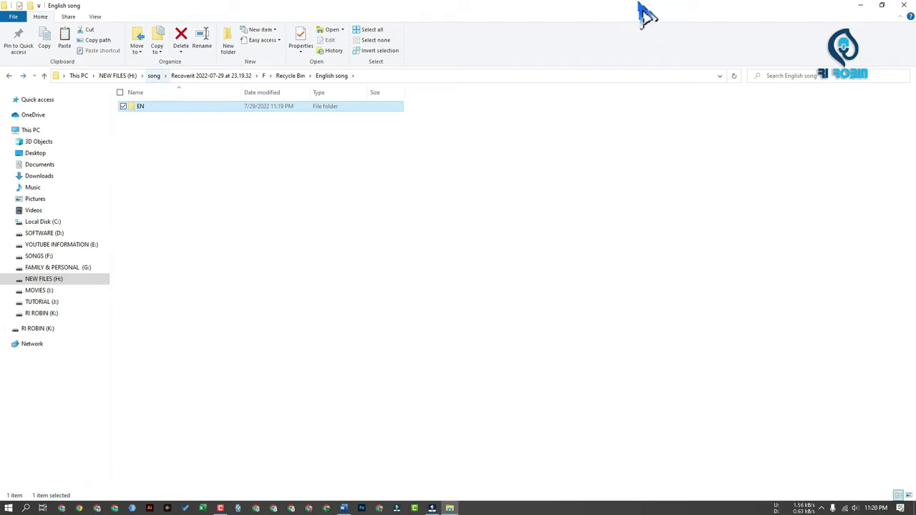
left_click(904, 6)
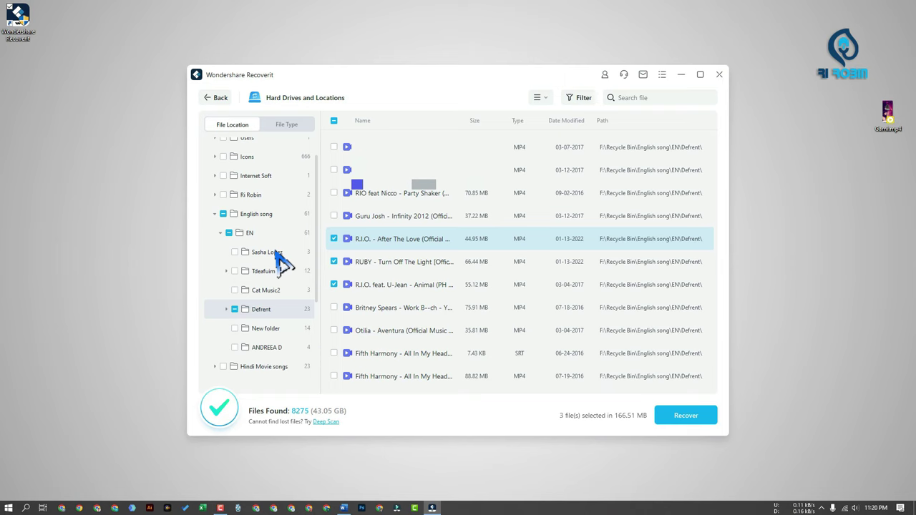
- Abandon the Recycle Bin scan results and return to the list of recovery locations
left_click(215, 98)
left_click(564, 281)
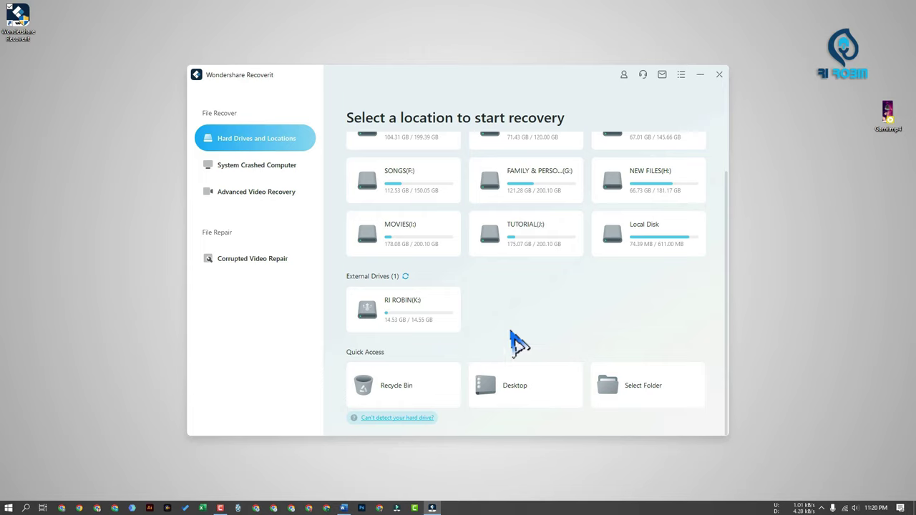
scroll(521, 334, "up", 1)
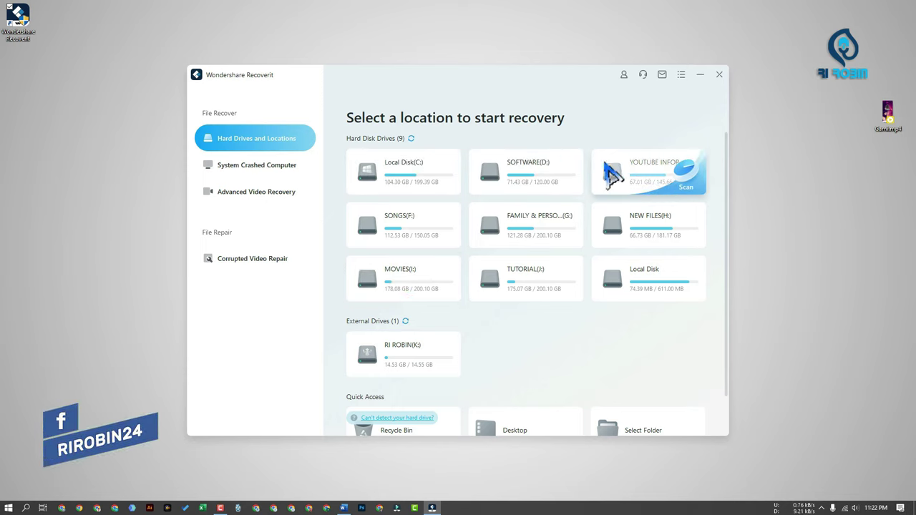
- Scan the Local Disk without a drive letter, abandon the scan results and return to the list of recovery locations
left_click(644, 286)
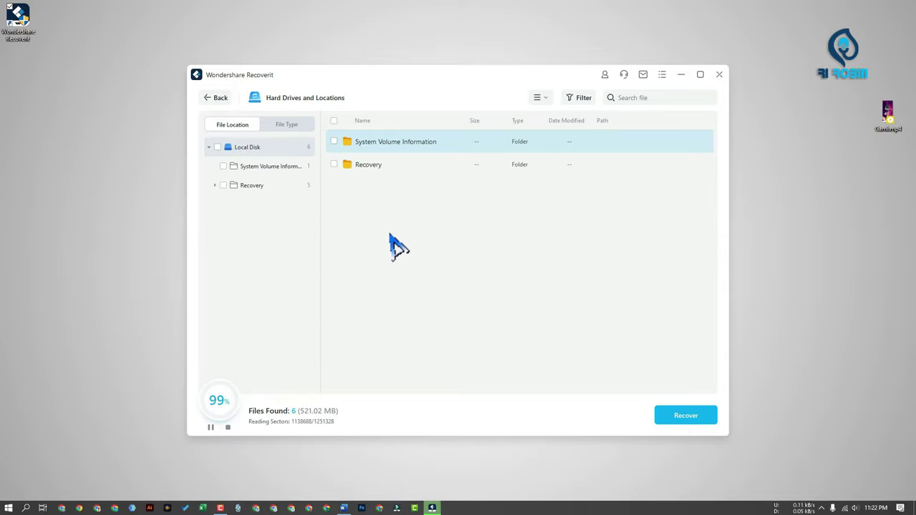
left_click(216, 99)
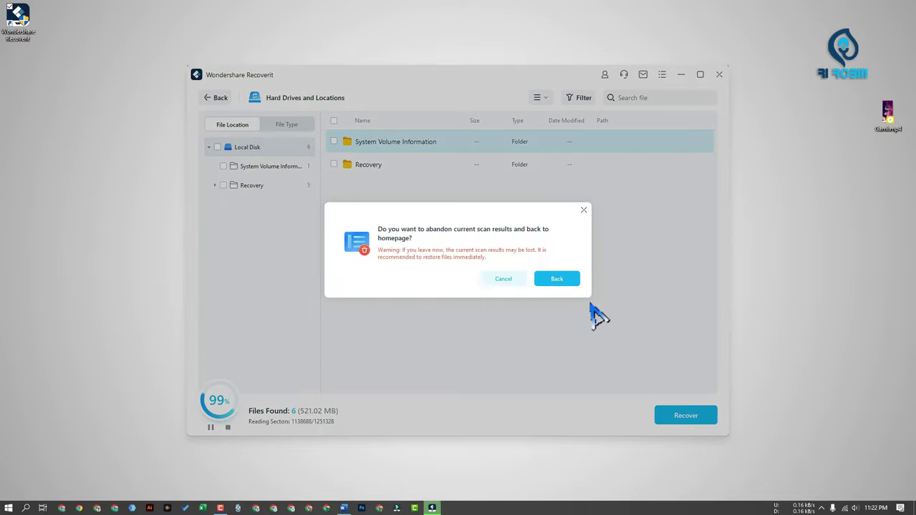
left_click(558, 279)
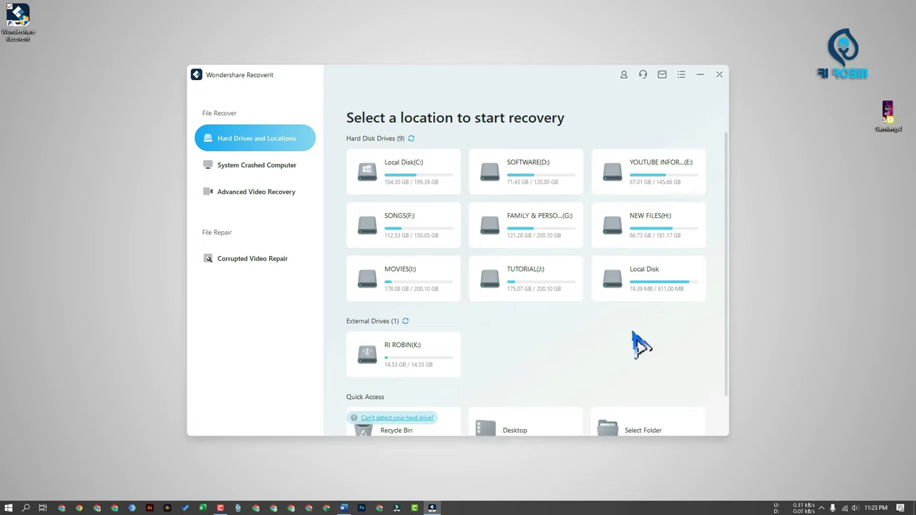
mouse_move(387, 365)
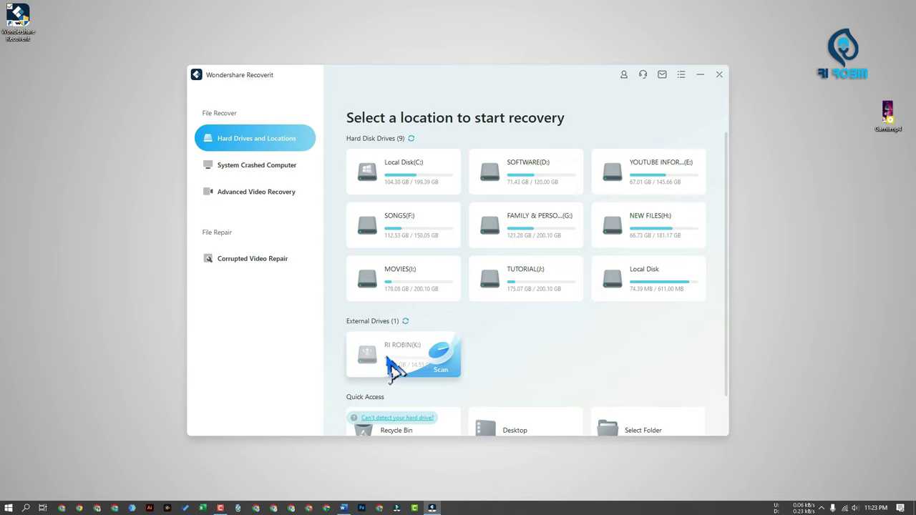
left_click(429, 370)
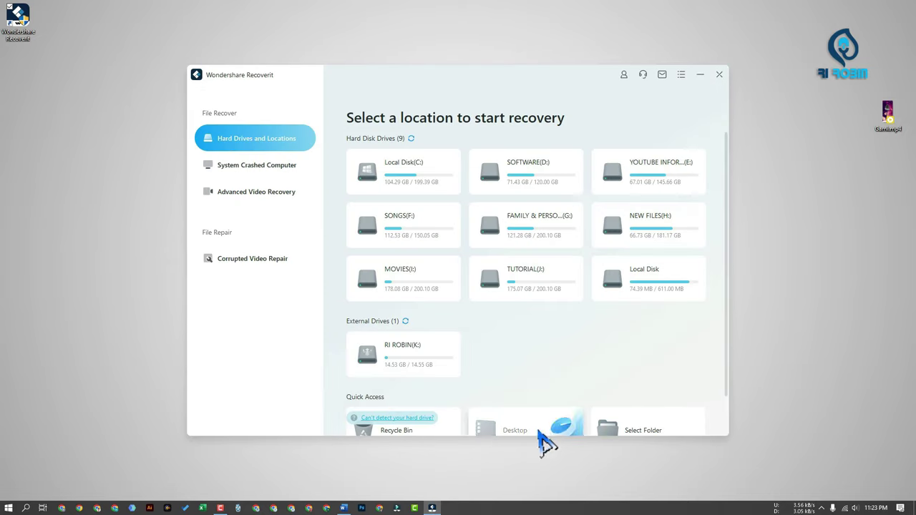
mouse_move(387, 369)
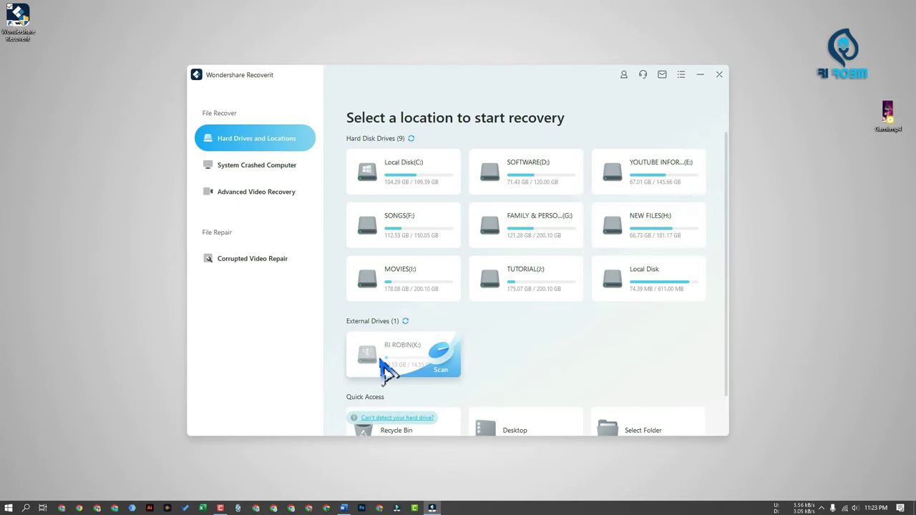
- Send Gami.mp4 from the desktop and the three selected English phrase and vocabulary PDFs to the RI ROBIN (K:) drive
left_click(890, 120)
right_click(887, 118)
mouse_move(807, 289)
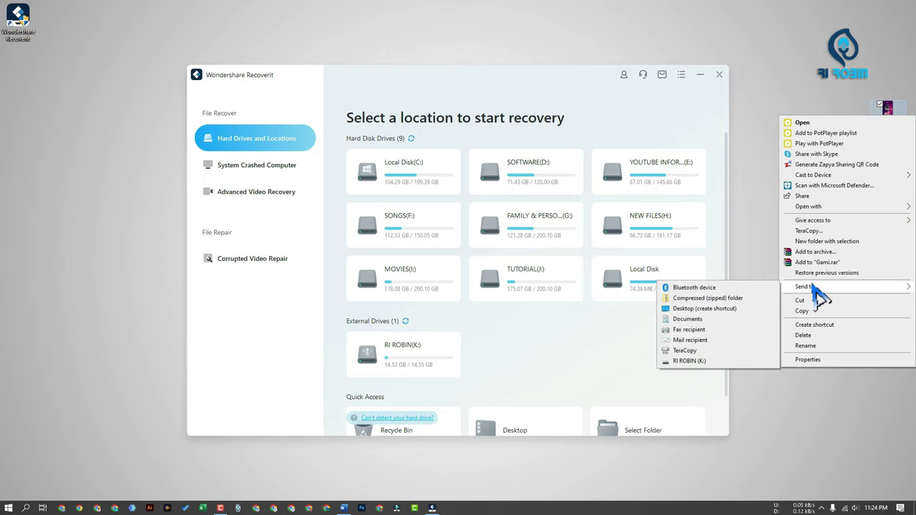
left_click(680, 352)
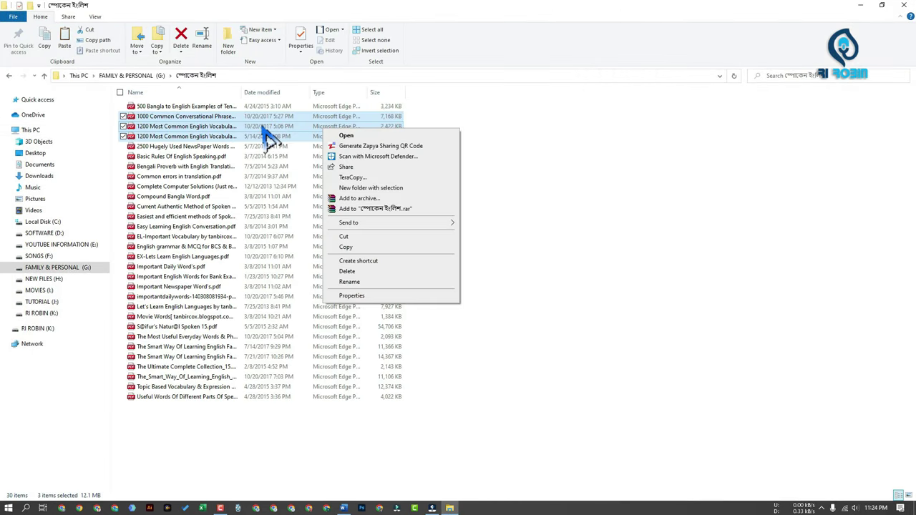
mouse_move(444, 223)
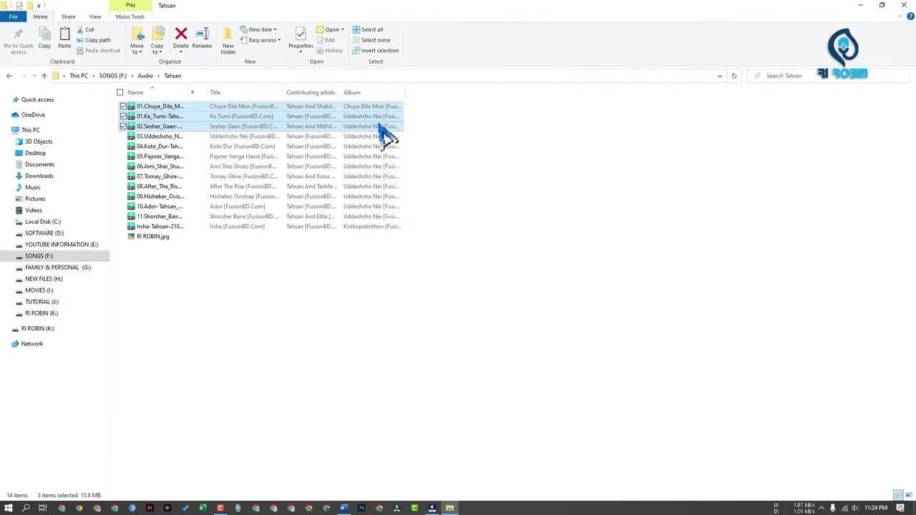
- Send the three selected songs in the Tahsan folder and Sol Wallet.mp4 from the Sol Wallet folder to the RI ROBIN (K:) drive
right_click(380, 127)
mouse_move(494, 262)
left_click(546, 324)
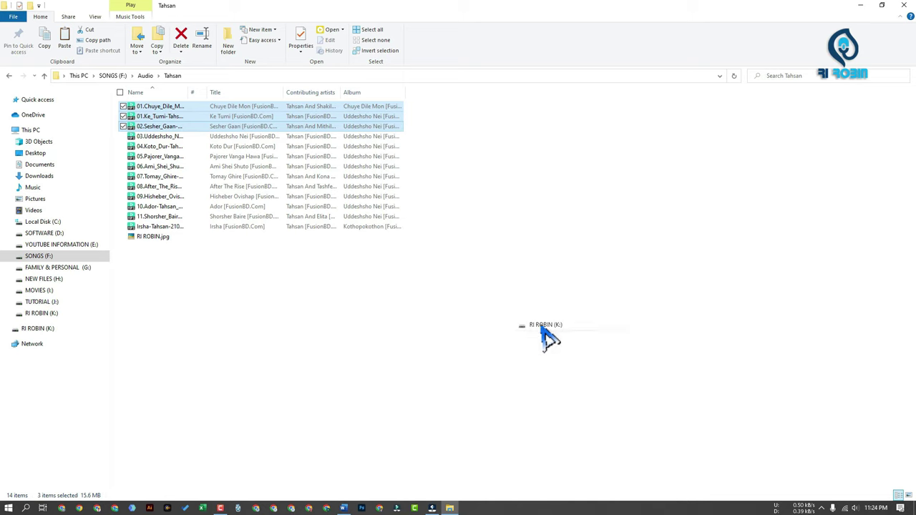
right_click(204, 117)
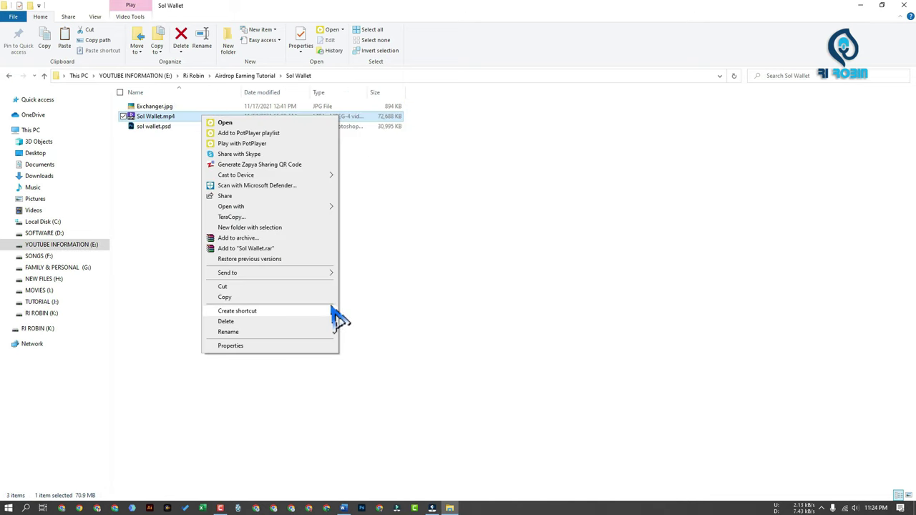
mouse_move(327, 276)
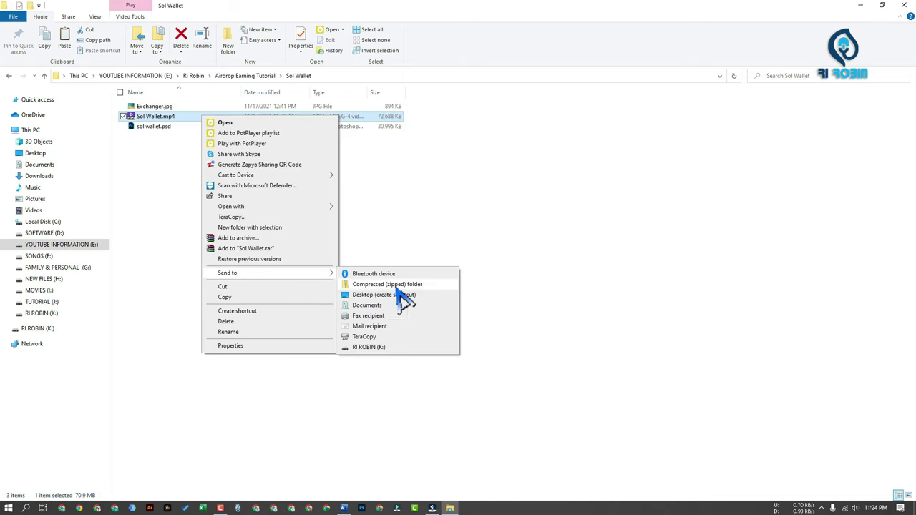
left_click(372, 349)
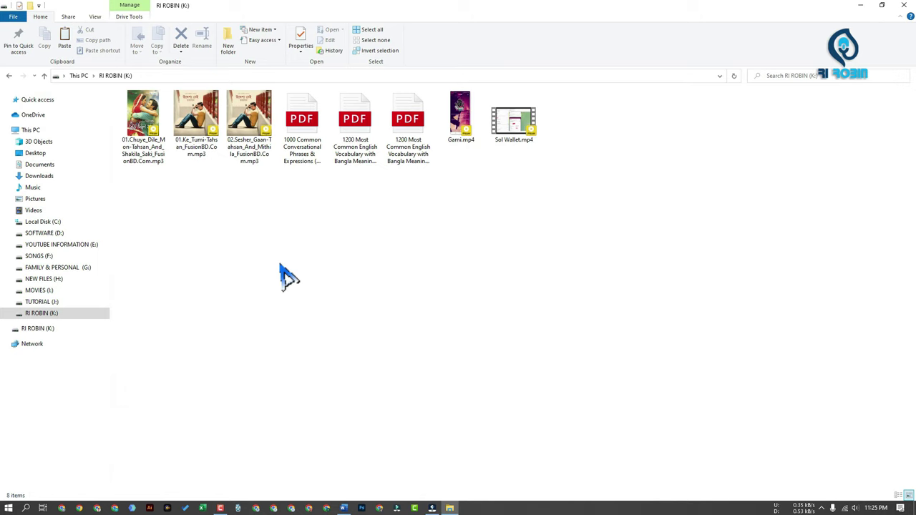
- Check the copied songs, PDFs and videos on the RI ROBIN (K:) drive and return to This PC
left_click_drag(147, 206, 258, 154)
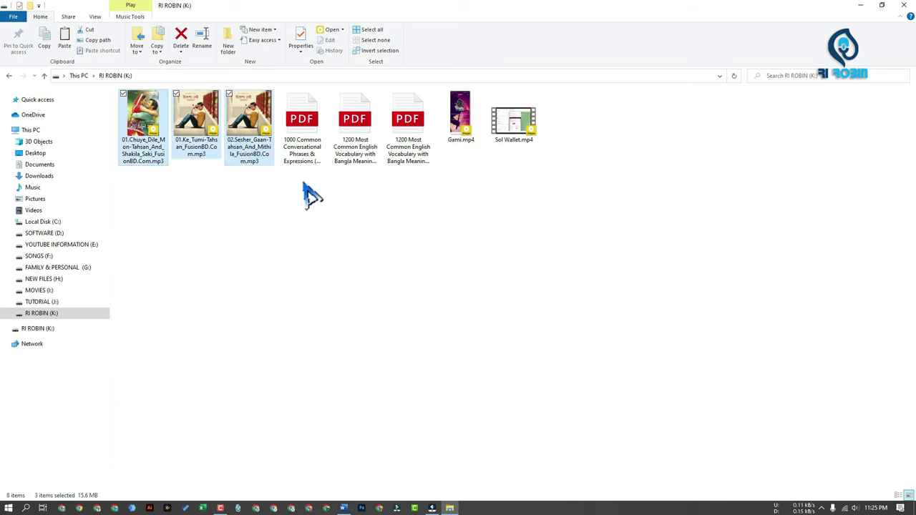
left_click_drag(300, 188, 429, 161)
left_click_drag(467, 173, 556, 128)
left_click(10, 76)
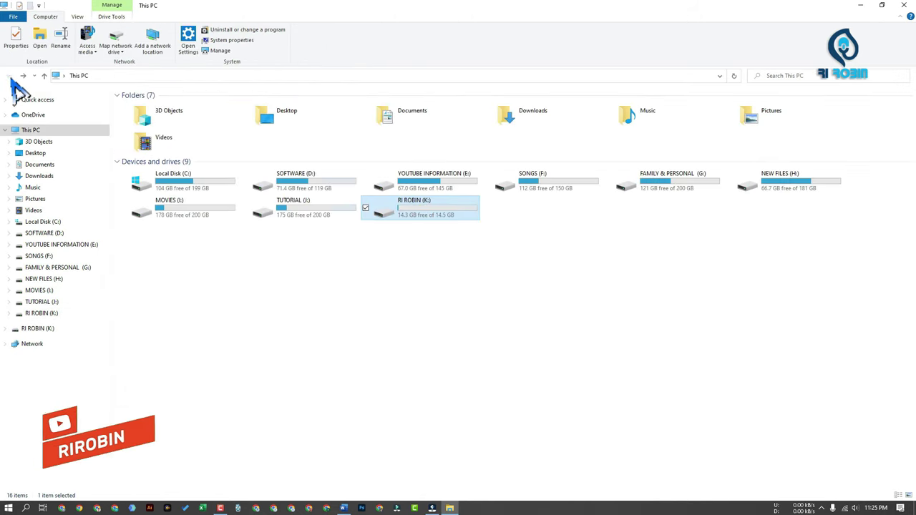
- Permanently delete all the songs, PDFs and videos on the RI ROBIN (K:) drive
right_click(516, 243)
left_click(542, 283)
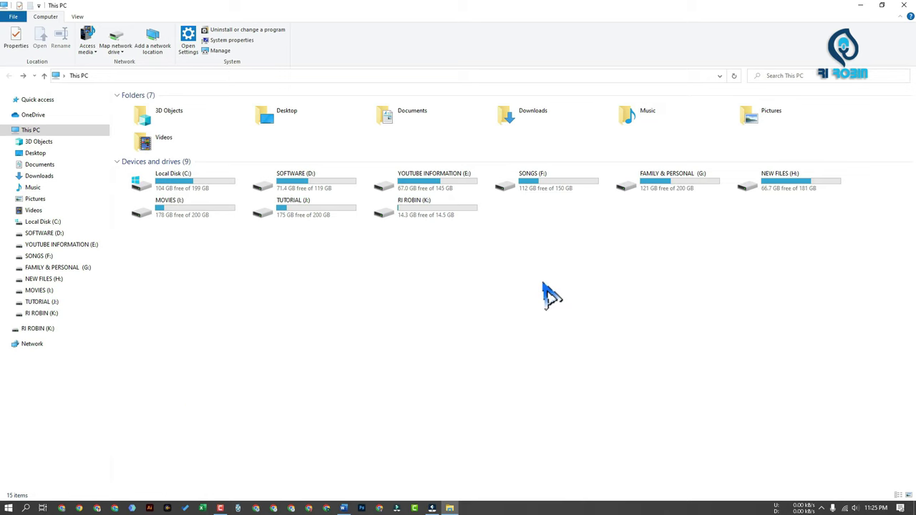
left_click(452, 209)
double_click(457, 215)
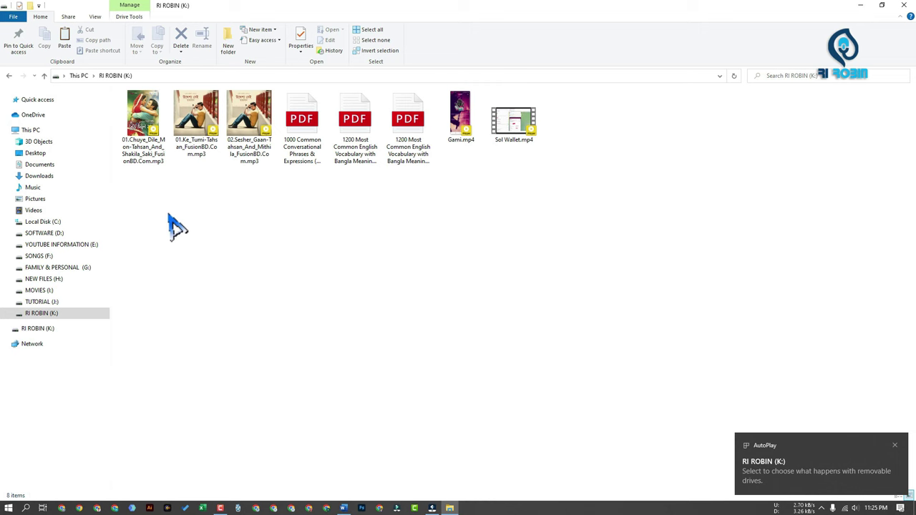
left_click_drag(134, 206, 622, 75)
key("Delete")
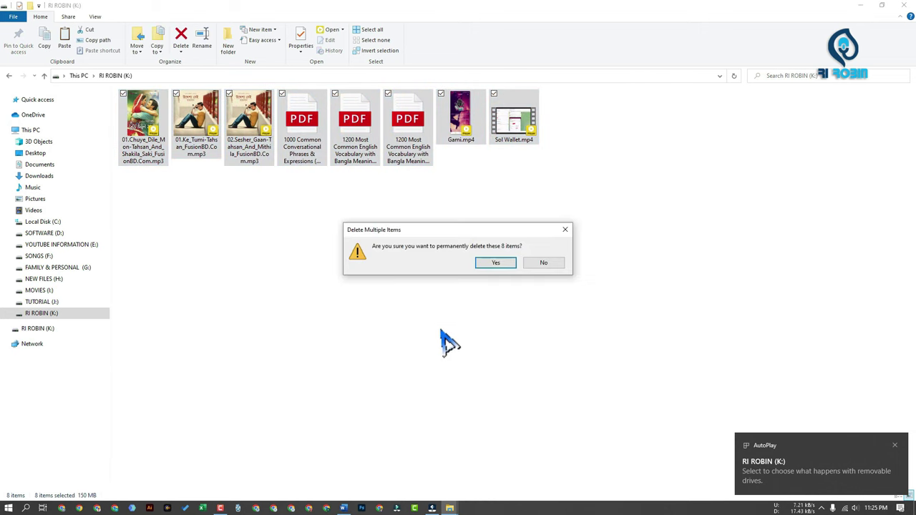
left_click(496, 263)
- Refresh This PC and check the contents of the RI ROBIN (K:) drive after the deletion
right_click(471, 261)
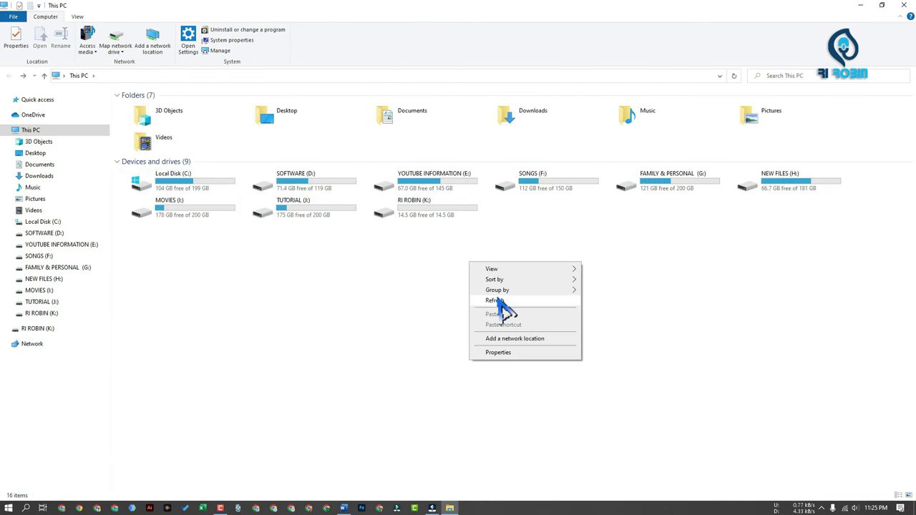
left_click(500, 307)
double_click(438, 220)
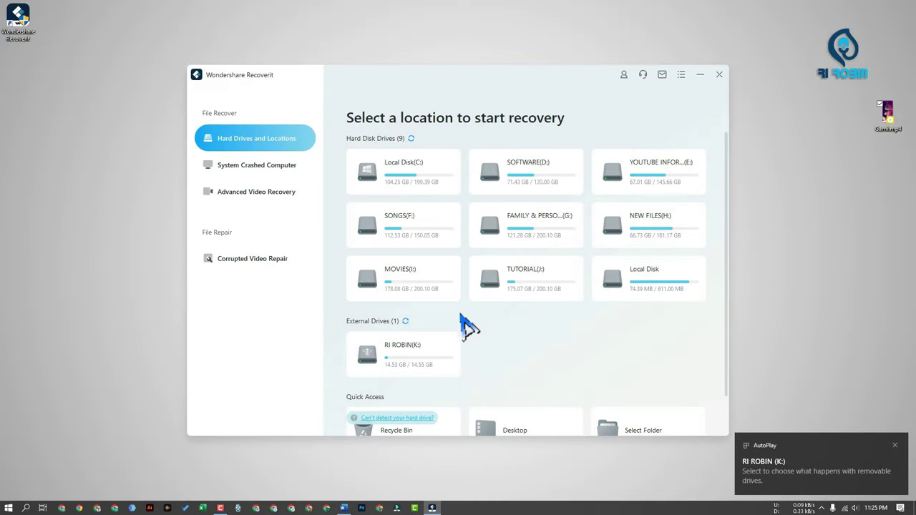
left_click(421, 371)
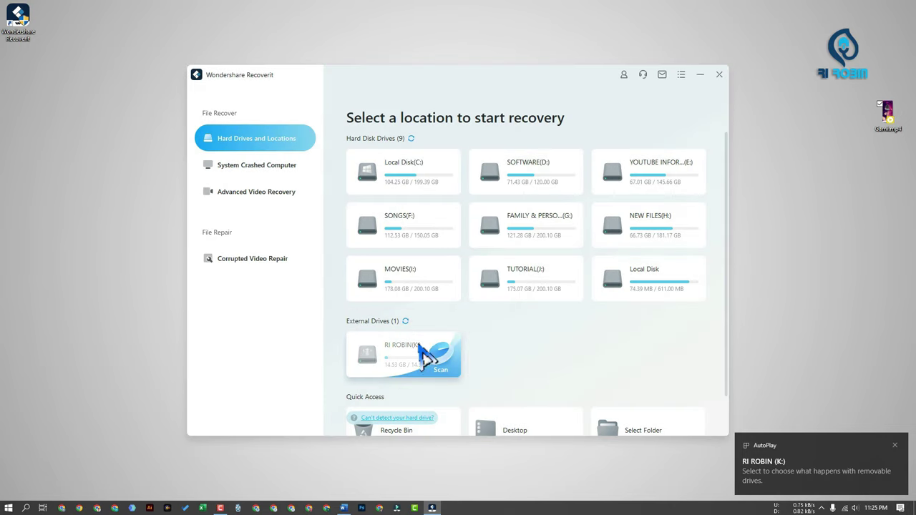
left_click(387, 14)
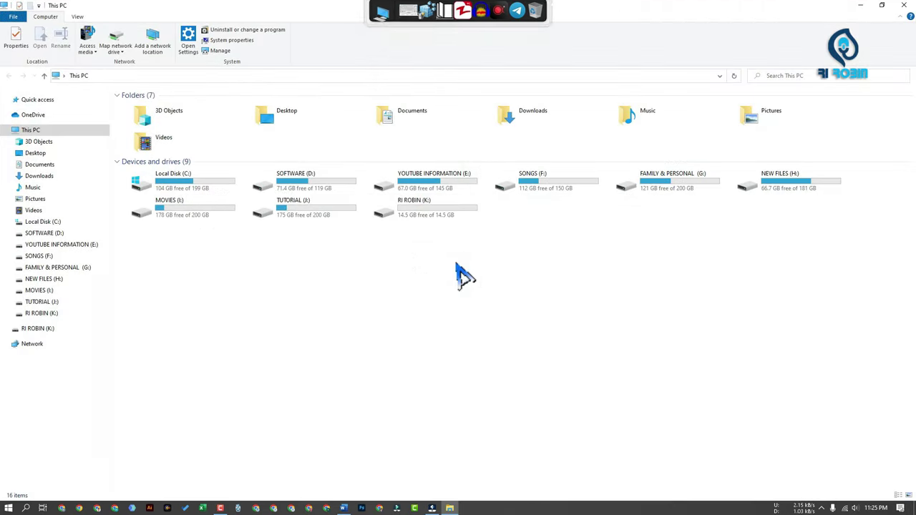
double_click(436, 212)
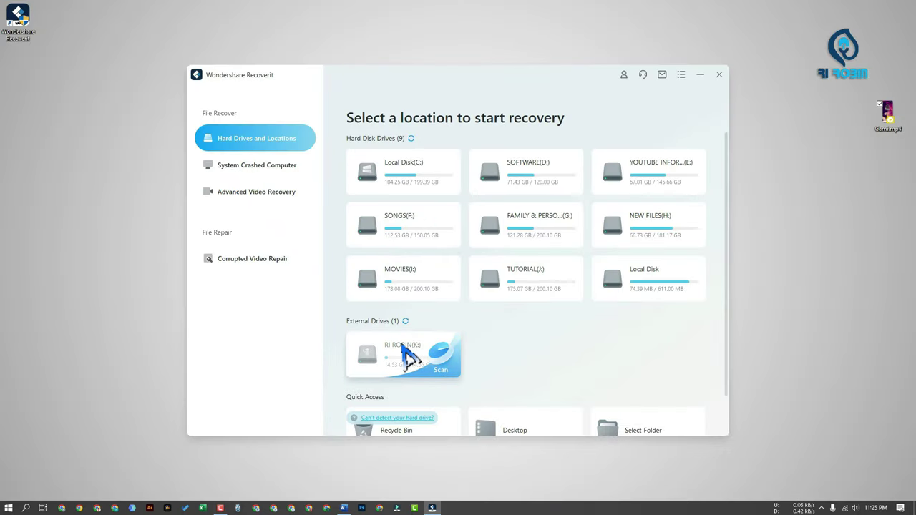
- Scan the external drive RI ROBIN (K:) in Recoverit and review the found files by unsourced folder and by file type
left_click(405, 353)
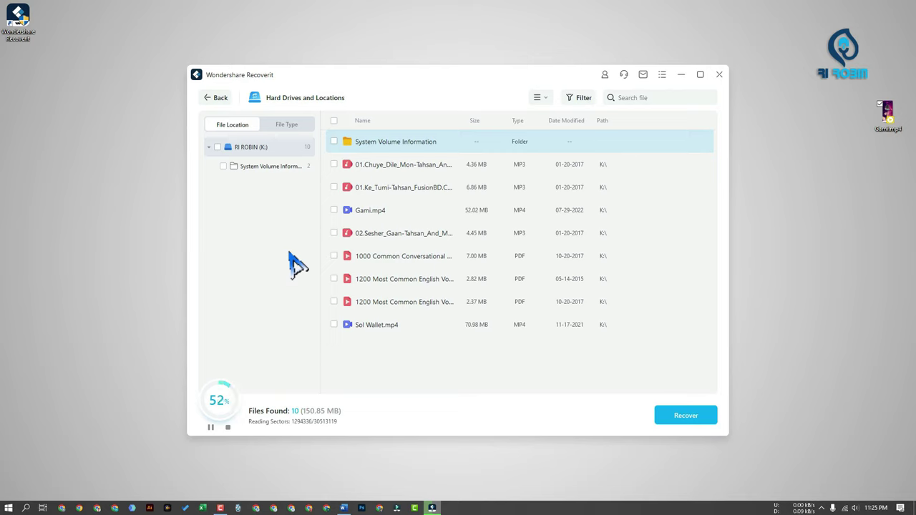
left_click(542, 184)
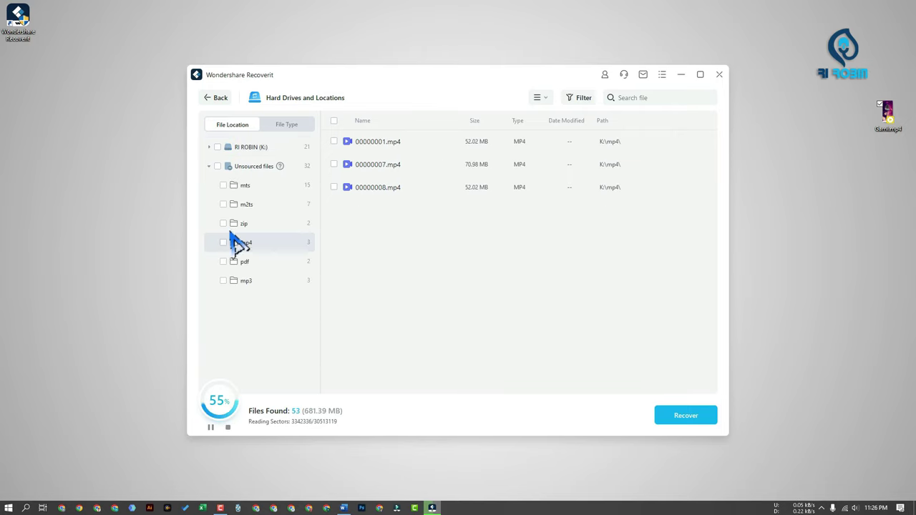
left_click(247, 262)
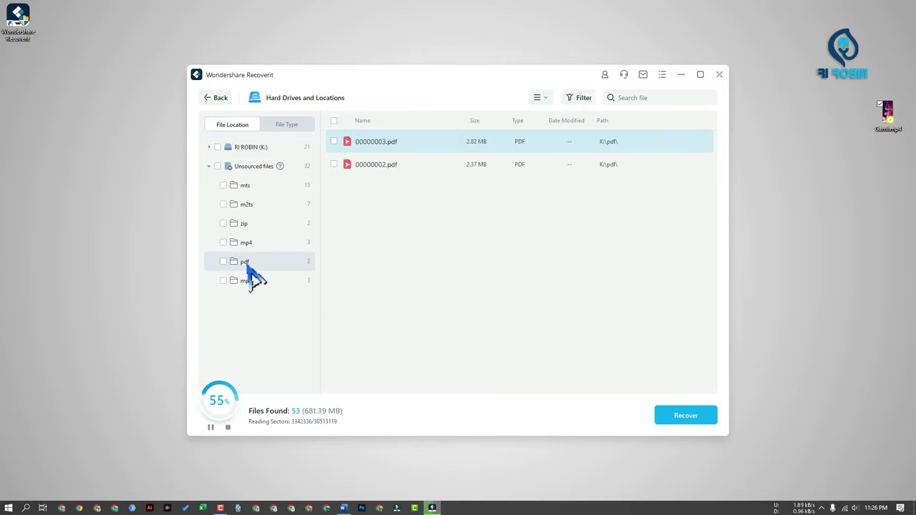
left_click(241, 280)
left_click(241, 262)
left_click(248, 243)
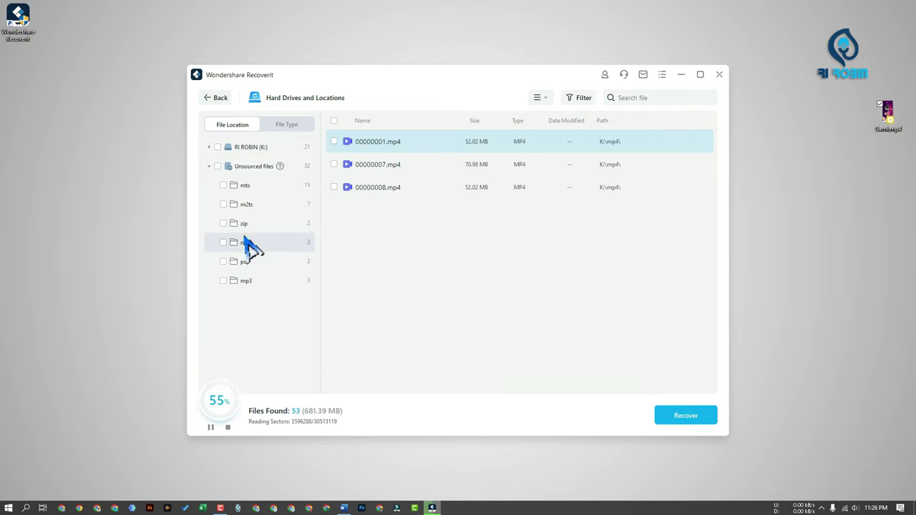
left_click(251, 223)
left_click(251, 205)
left_click(286, 124)
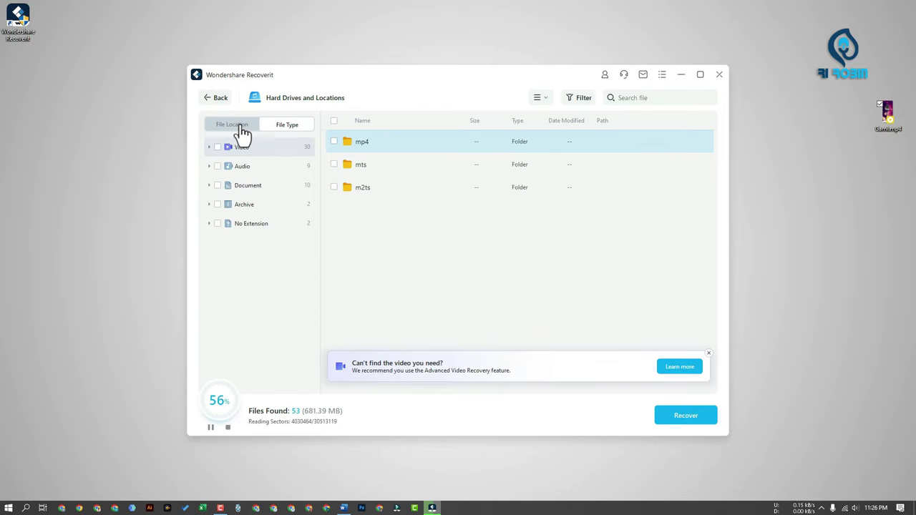
left_click(241, 128)
- Select the three songs, three PDFs, Gami.mp4 and Sol Wallet.mp4 in the RI ROBIN (K:) scan results
left_click(249, 147)
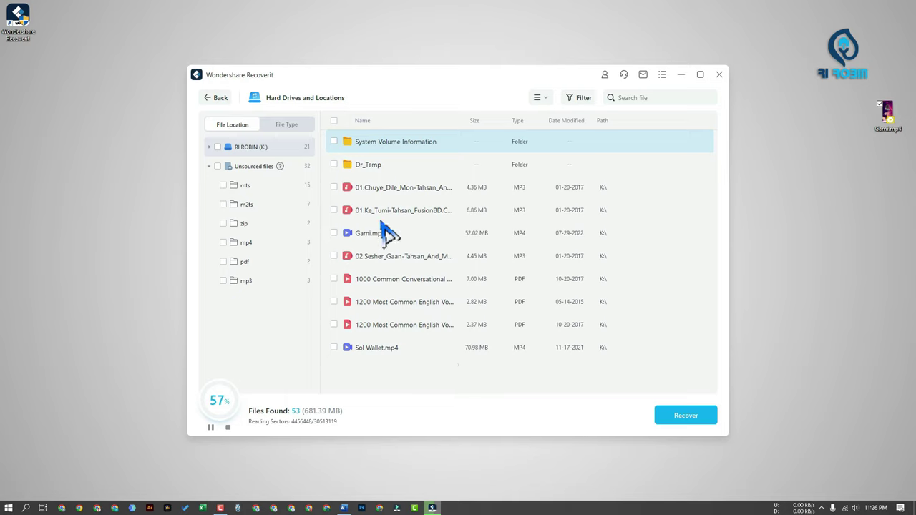
left_click(334, 347)
left_click(336, 301)
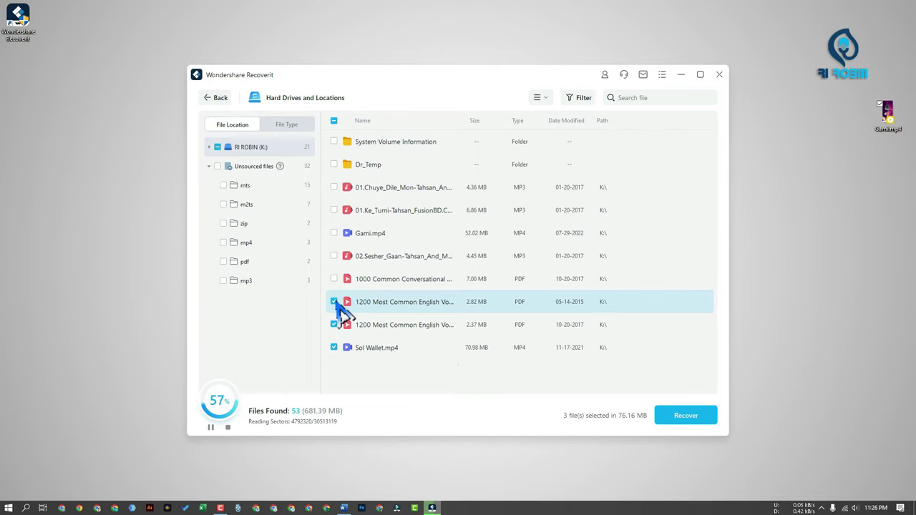
- Recover the selected files into a new folder, NewFolder (1), on the NEW FILES (H:) drive
left_click(705, 414)
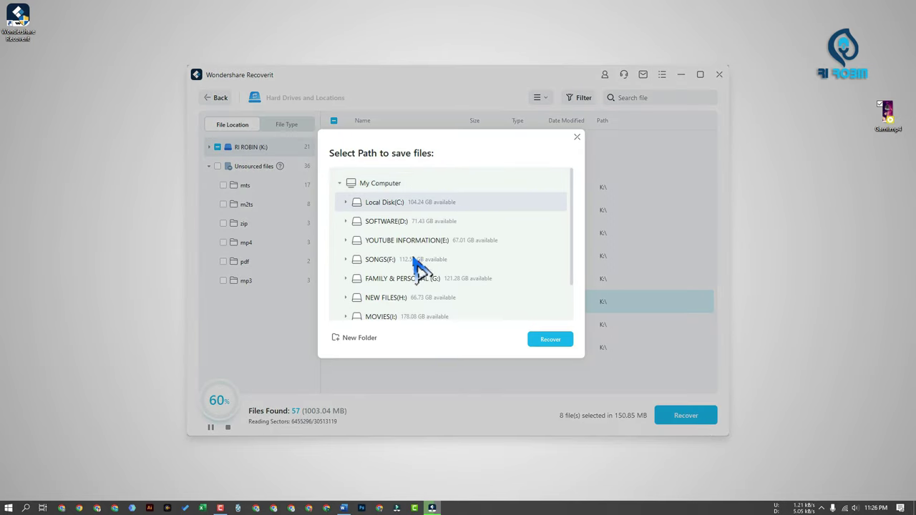
scroll(422, 289, "down", 2)
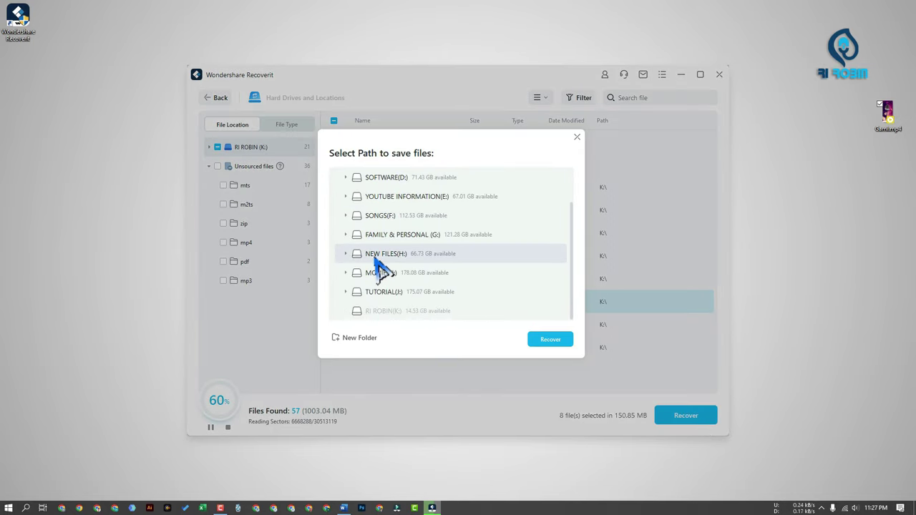
left_click(375, 256)
left_click(362, 343)
left_click(366, 274)
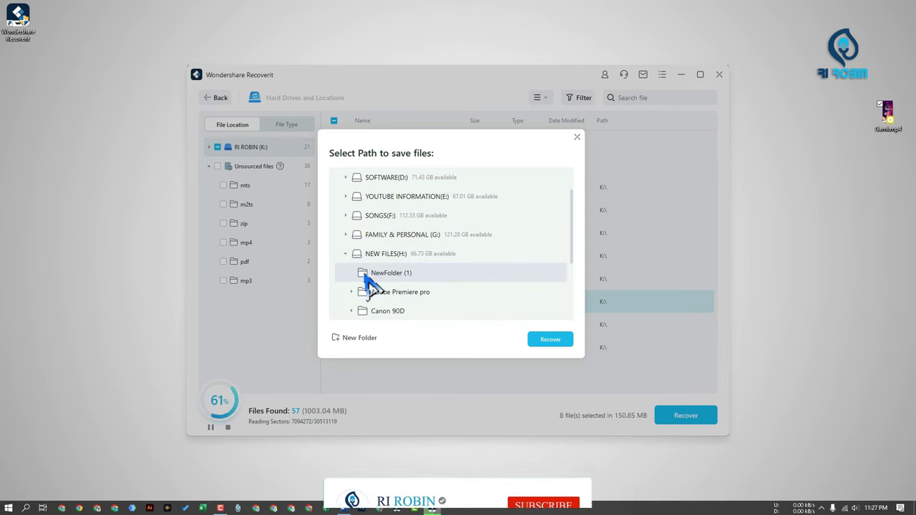
left_click(552, 341)
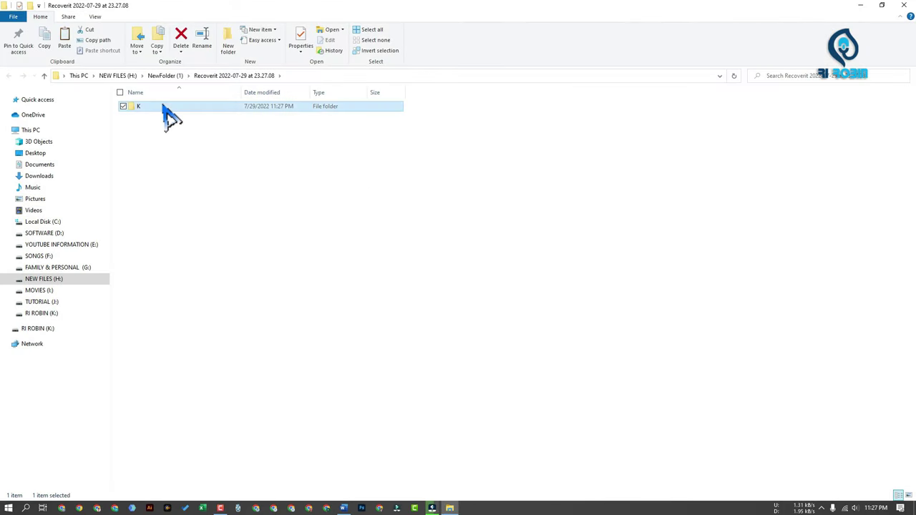
- Show the recovered K folder as large icons and play Sol Wallet.mp4, Gami.mp4 and the 02.Sesher_Gaan song to check them
double_click(163, 106)
left_click(909, 495)
double_click(514, 119)
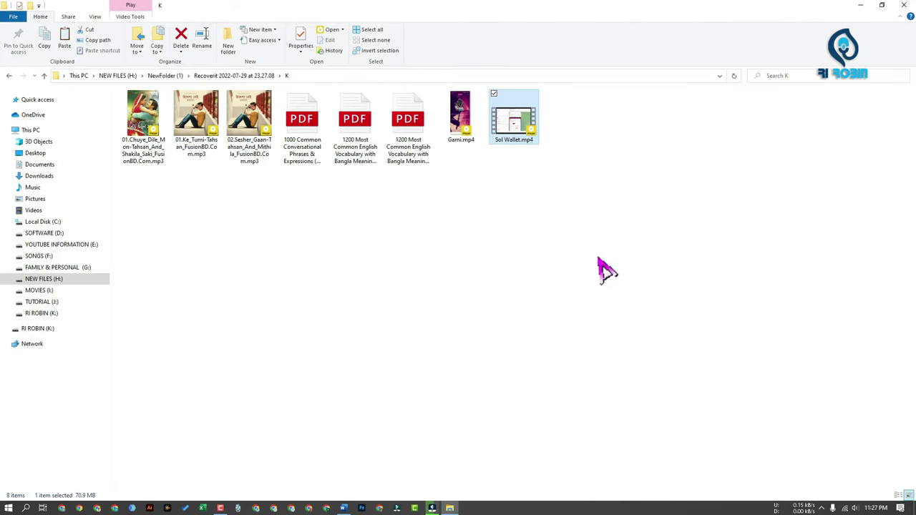
left_click(326, 327)
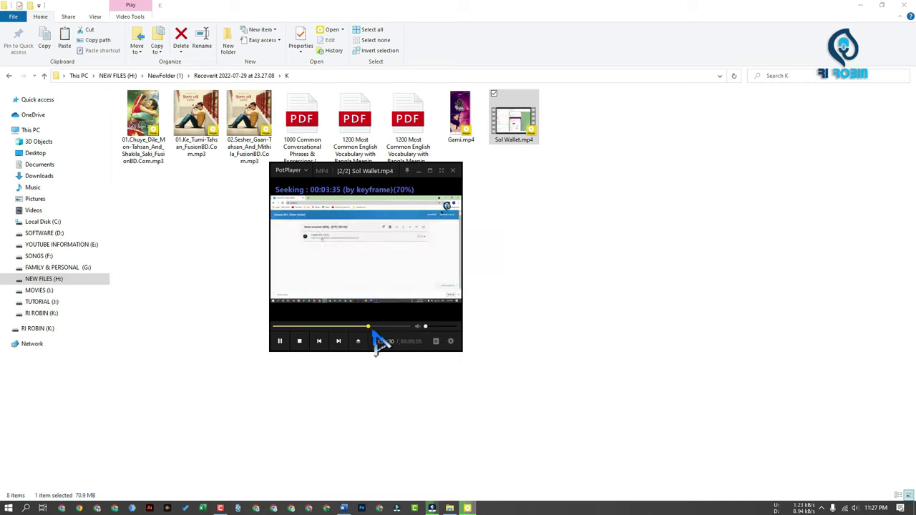
left_click(460, 118)
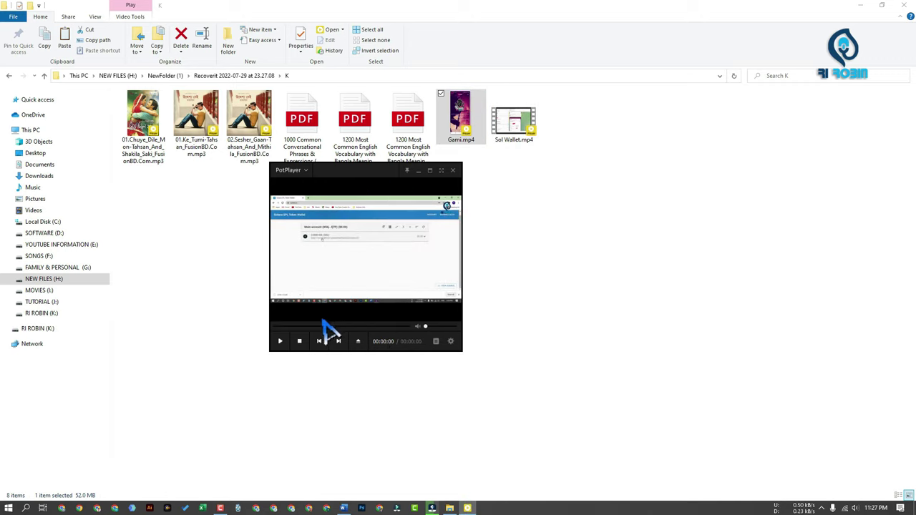
left_click_drag(249, 116, 339, 251)
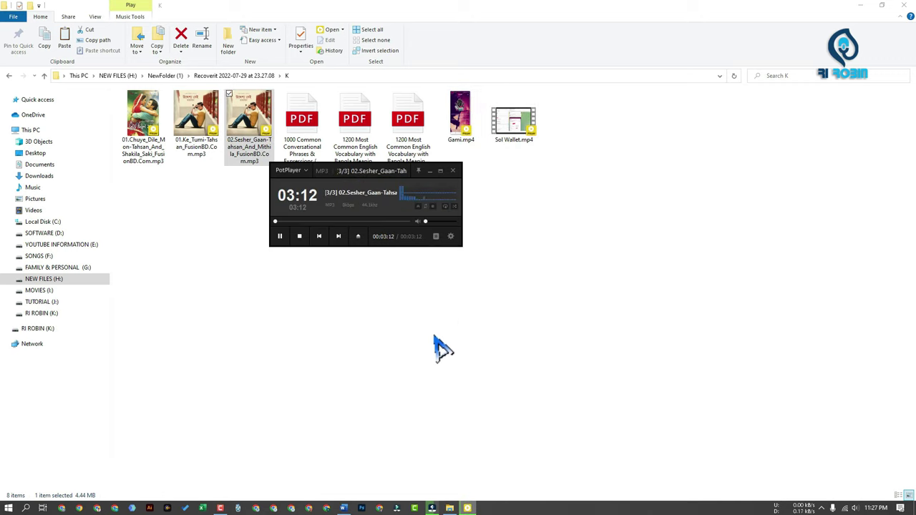
left_click(320, 222)
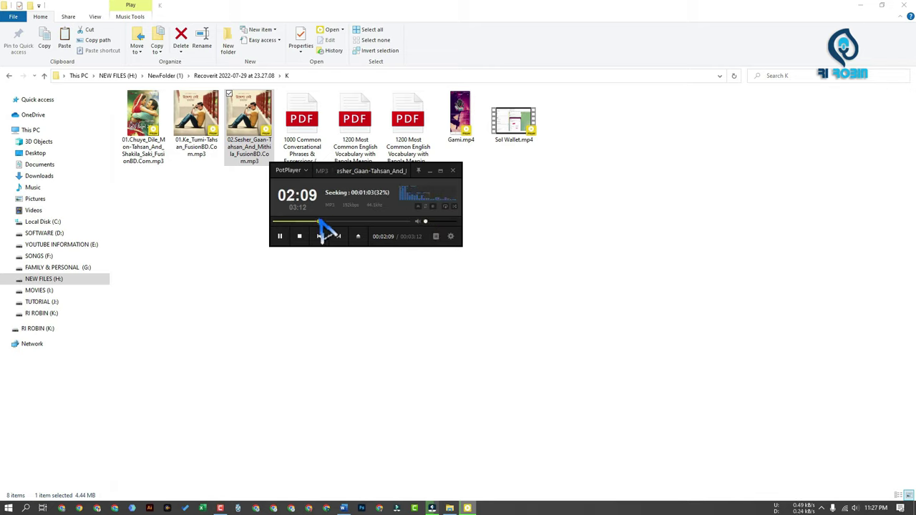
left_click(453, 171)
- Open the recovered 1200 Most Common English Vocabulary with Bangla Meaning PDF, look through its pages and close it
double_click(415, 136)
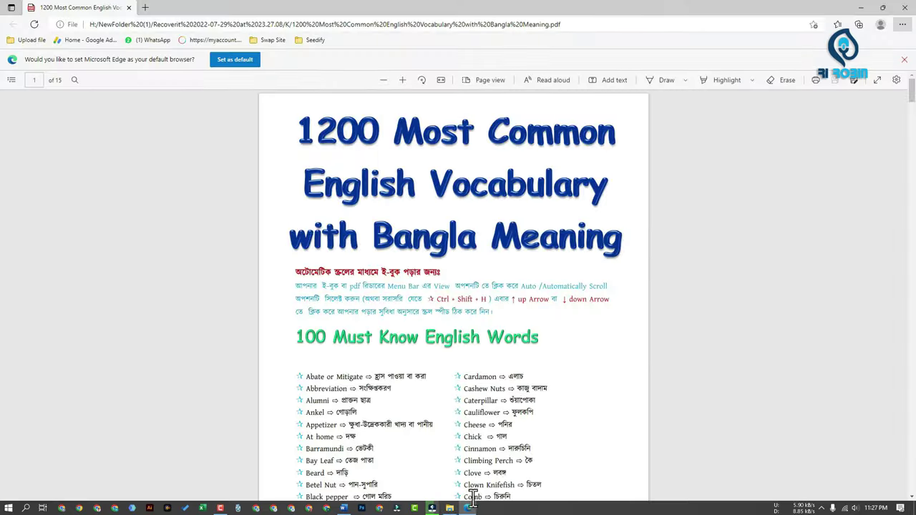
left_click_drag(912, 97, 910, 325)
key("alt+F4")
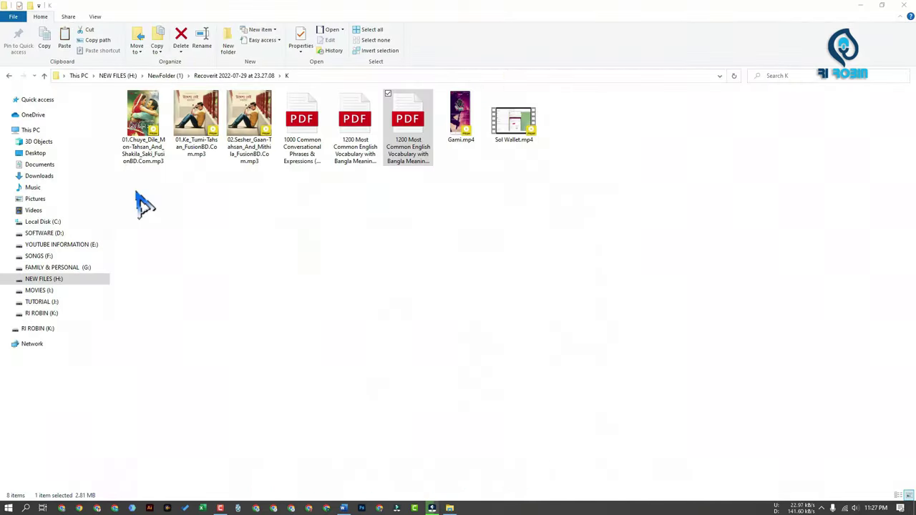
- Close the recovered files folder and exit Recoverit, leaving the running scan
left_click_drag(135, 191, 631, 106)
left_click(10, 75)
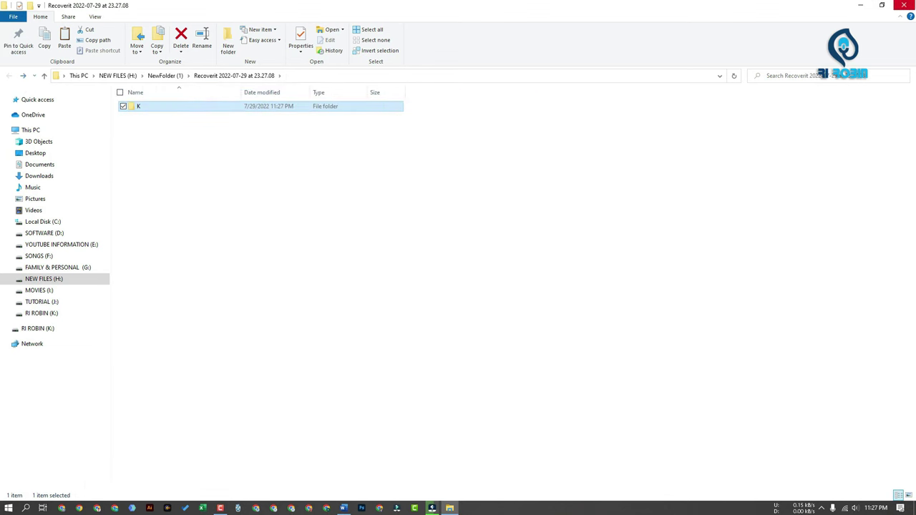
left_click(903, 5)
left_click(576, 170)
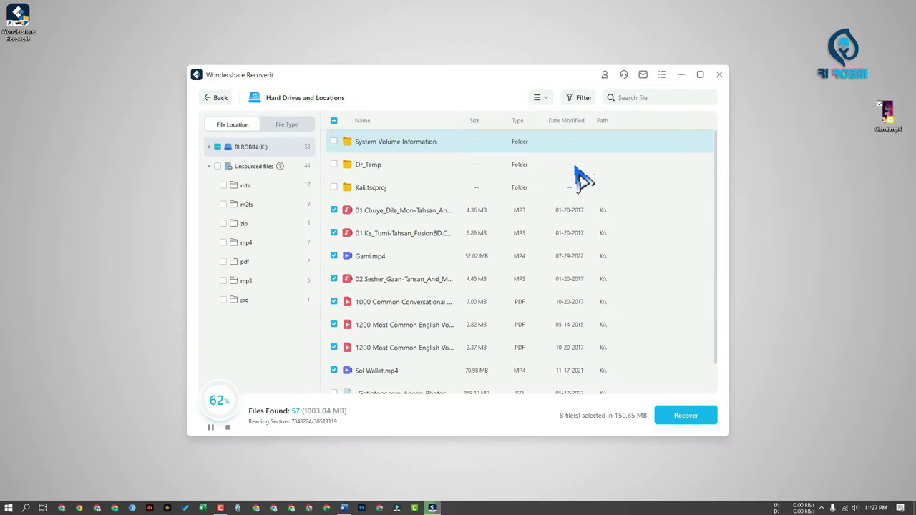
left_click(719, 75)
left_click(557, 279)
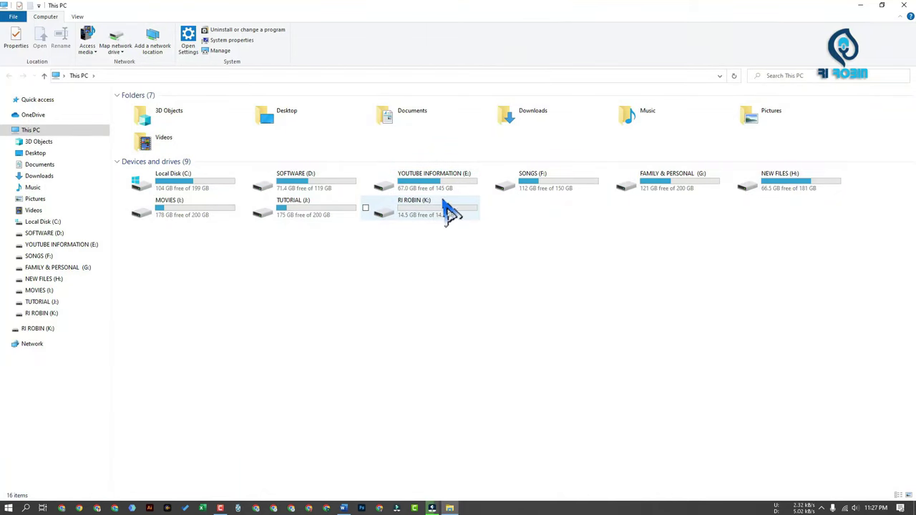
left_click(443, 215)
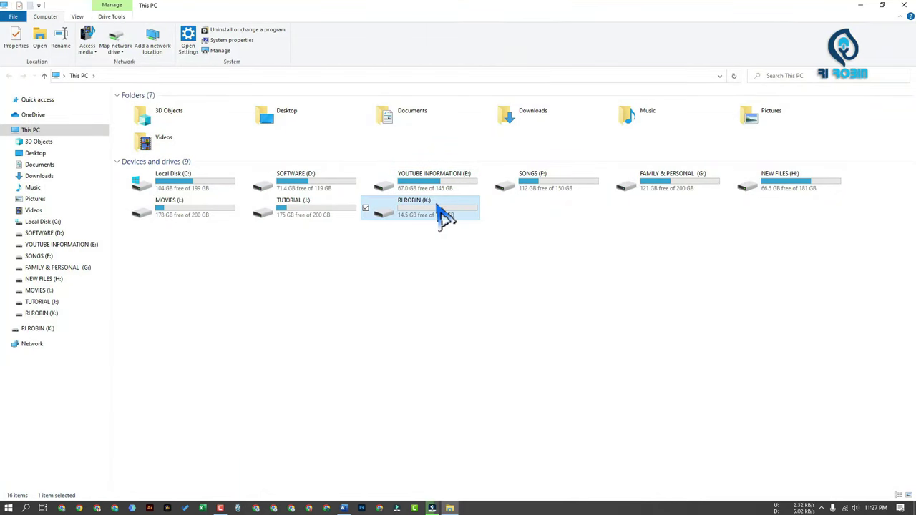
right_click(443, 215)
left_click(478, 352)
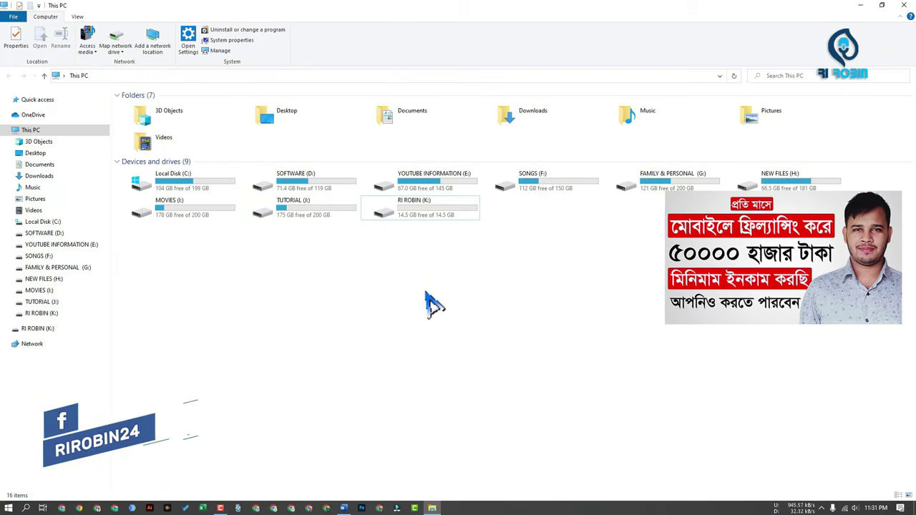
- Copy four videos from the Ed Sheeran folder in English song on SONGS (F:) to the RI ROBIN (K:) drive and return to This PC
double_click(550, 190)
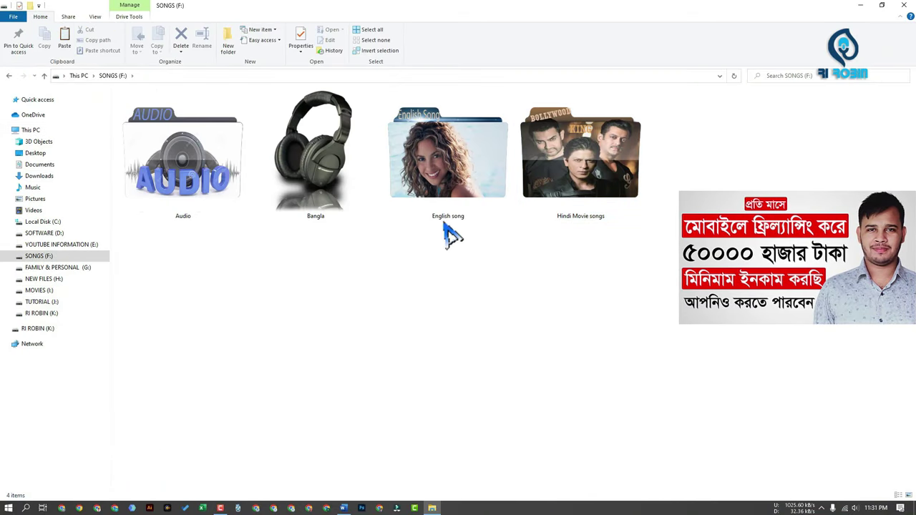
double_click(448, 212)
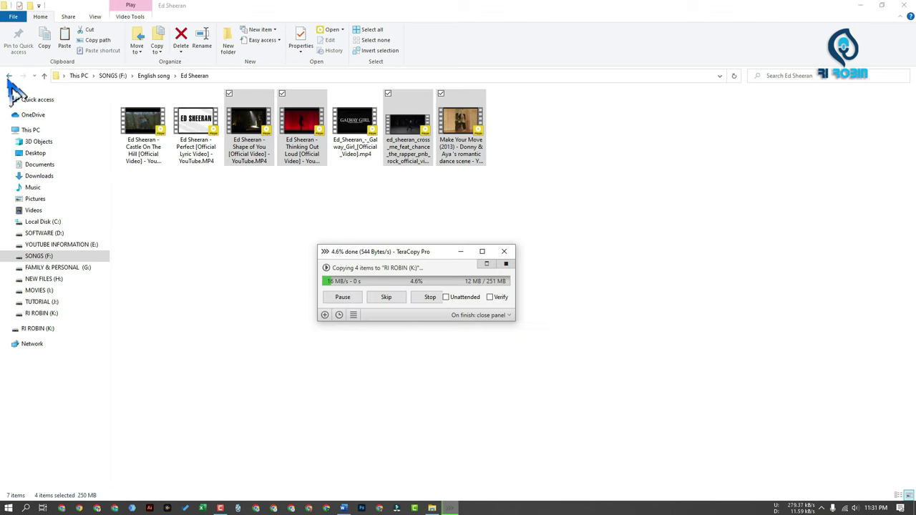
left_click(9, 75)
left_click(8, 75)
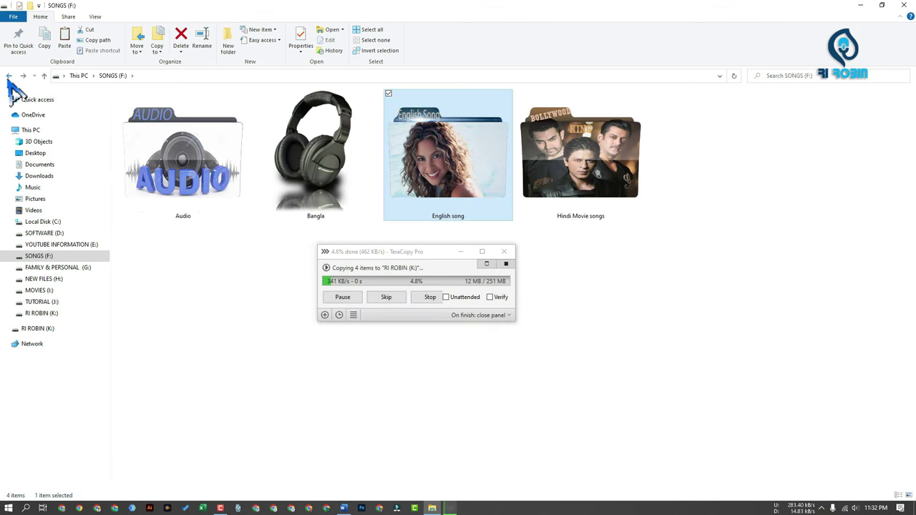
left_click(9, 75)
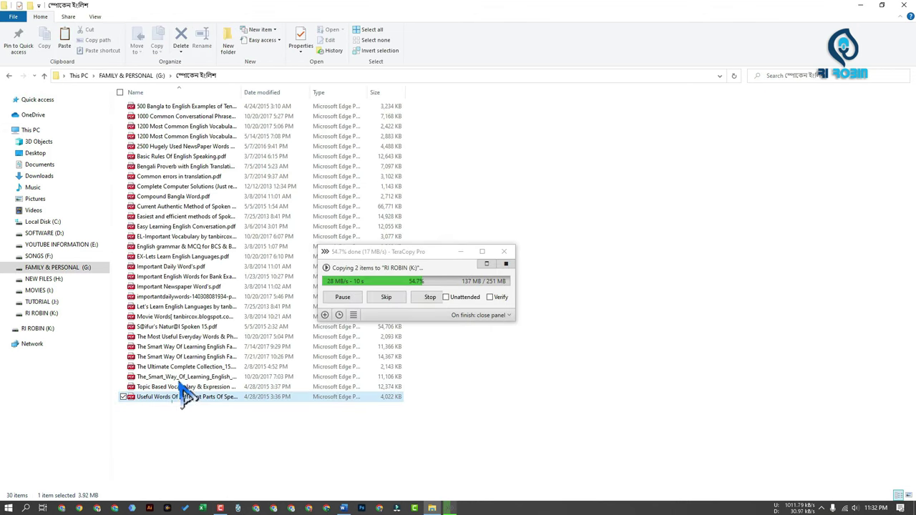
- Send the last three PDFs of the স্পোকেন ইংলিশ folder and the first three songs of the Joy folder to RI ROBIN (K:)
left_click(184, 377, "shift")
left_click_drag(184, 377, 414, 286)
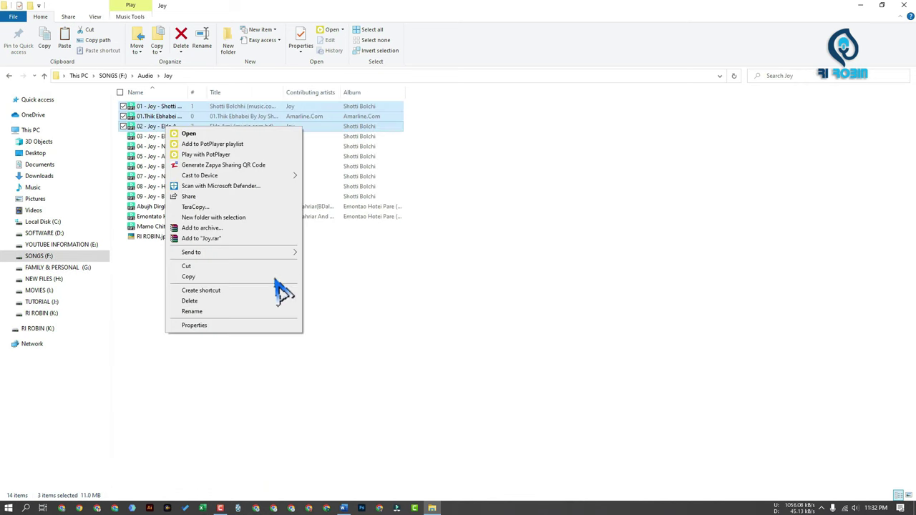
mouse_move(288, 252)
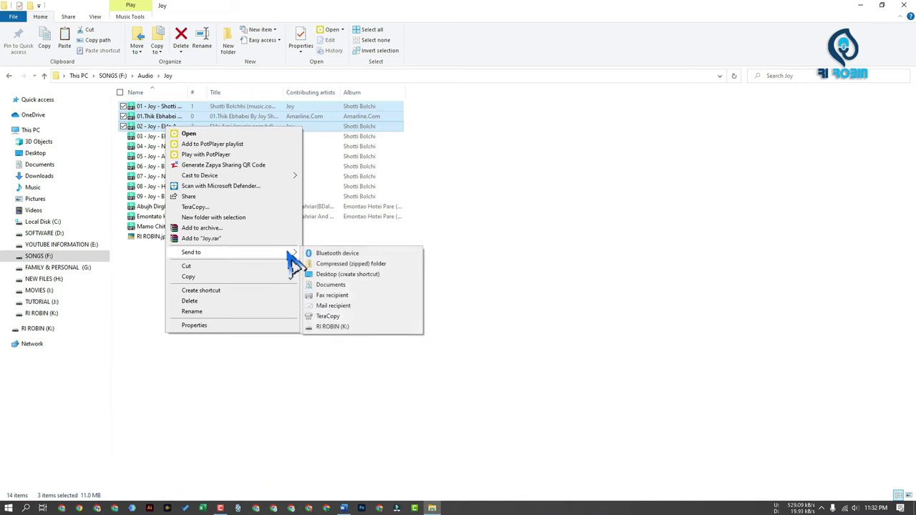
left_click(338, 327)
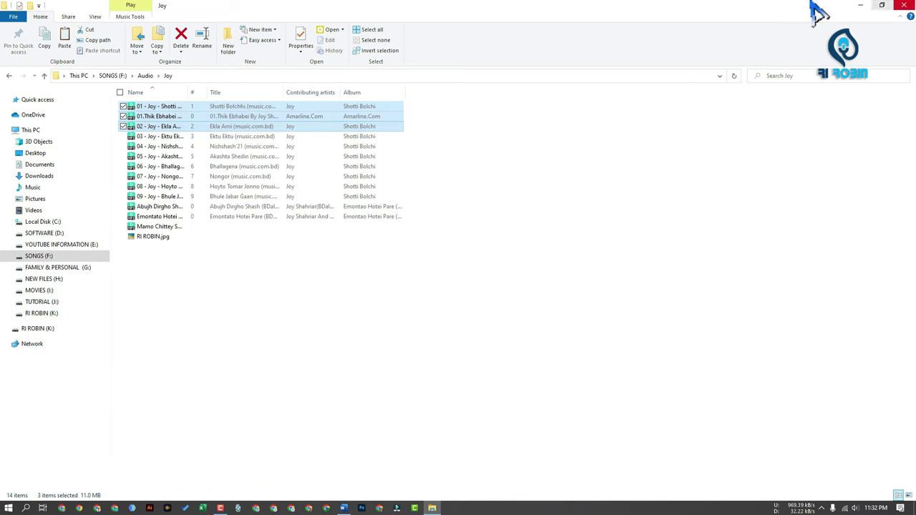
- Open the RI ROBIN (K:) drive and refresh it to check the copied songs, videos and PDFs
left_click(41, 313)
right_click(395, 226)
left_click(418, 264)
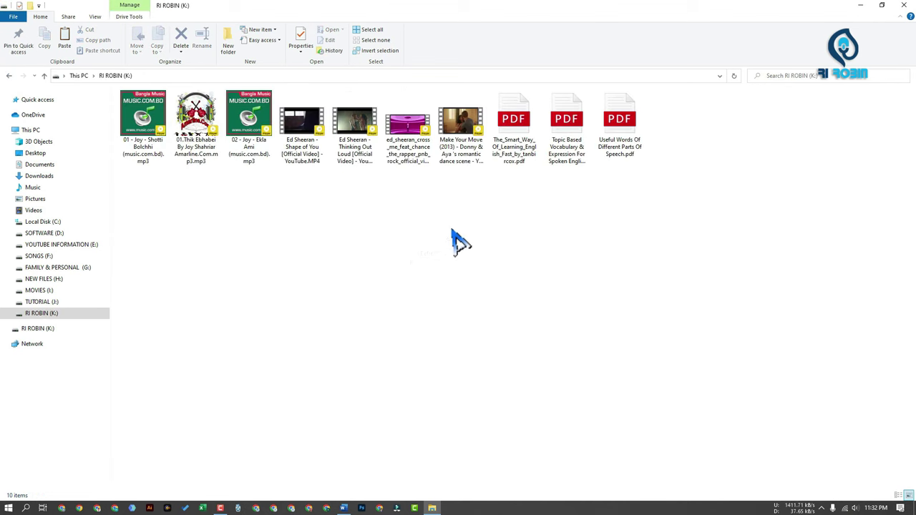
- Return to This PC and quick-format the RI ROBIN (K:) drive as FAT32 with 8192-byte allocation units
left_click(7, 78)
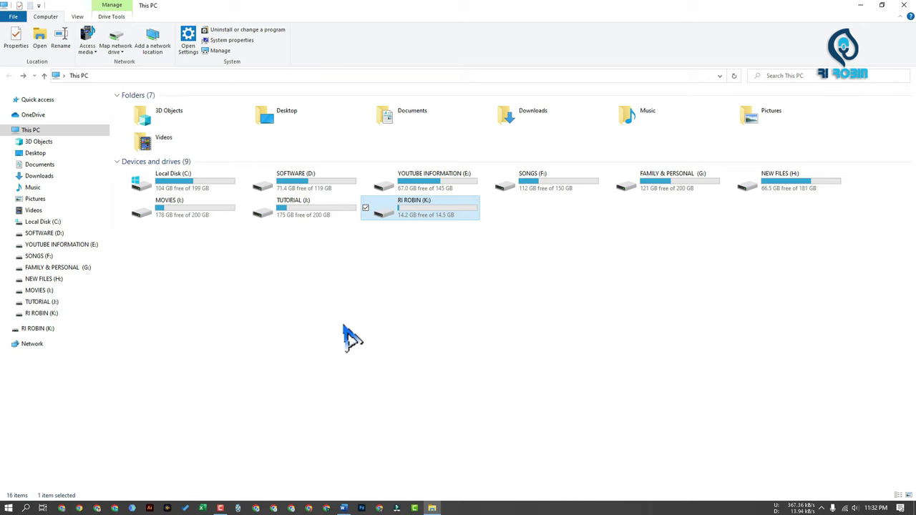
right_click(411, 205)
left_click(447, 372)
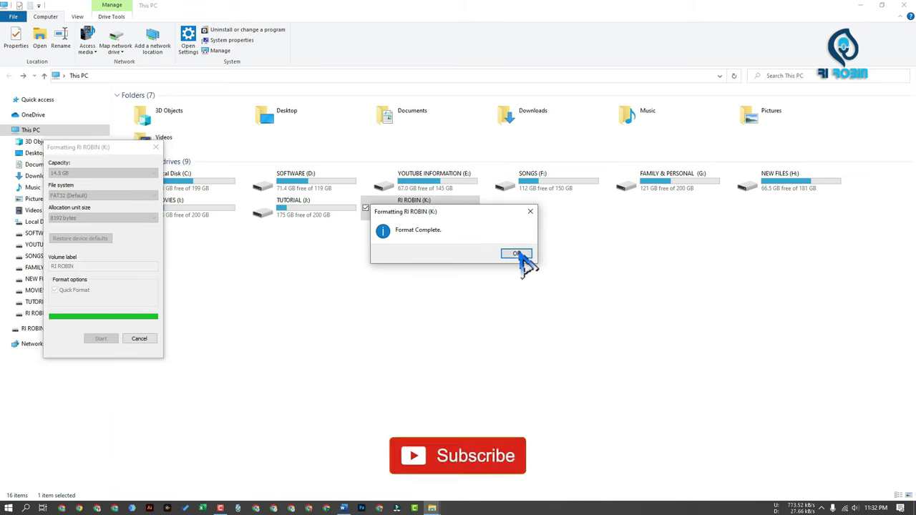
left_click(516, 254)
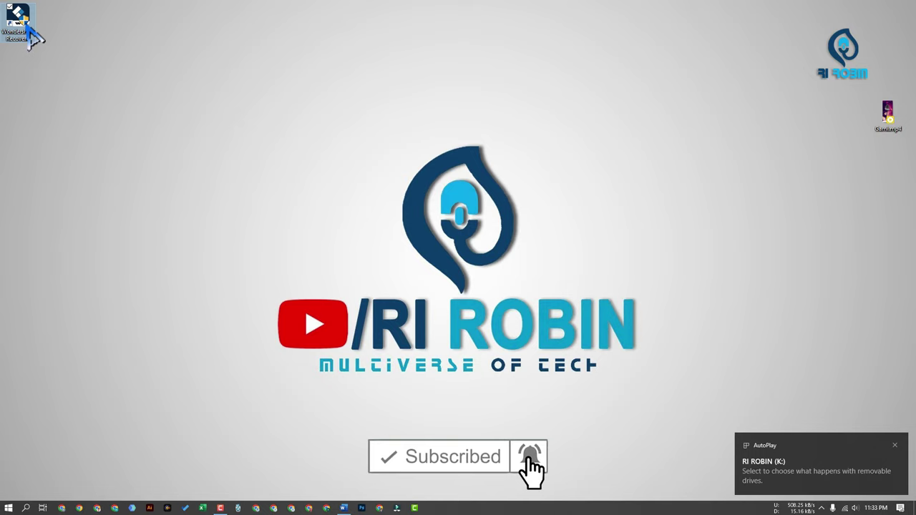
- Launch Wondershare Recoverit from the desktop and start scanning the external drive RI ROBIN (K:)
double_click(30, 32)
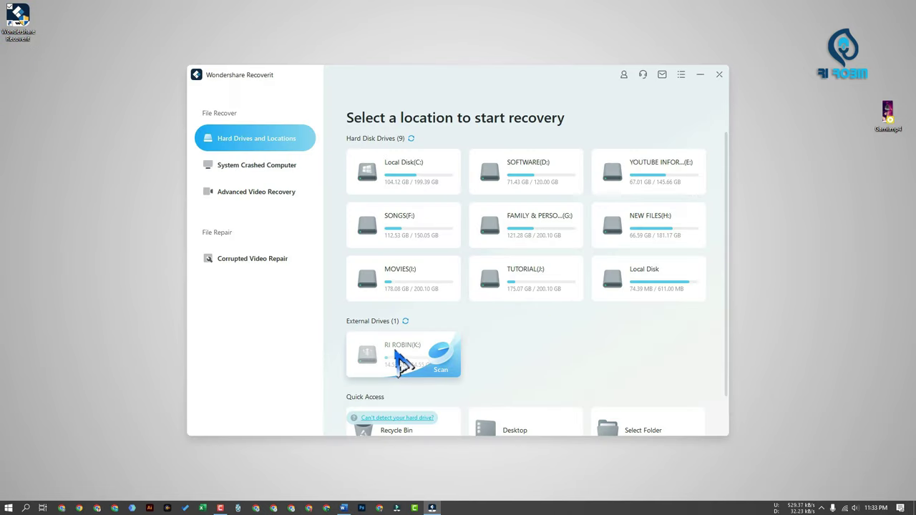
left_click(398, 362)
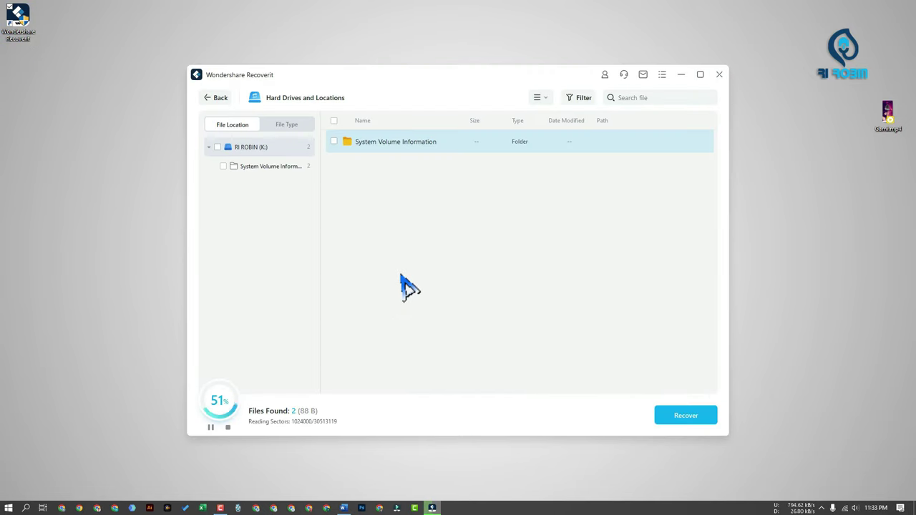
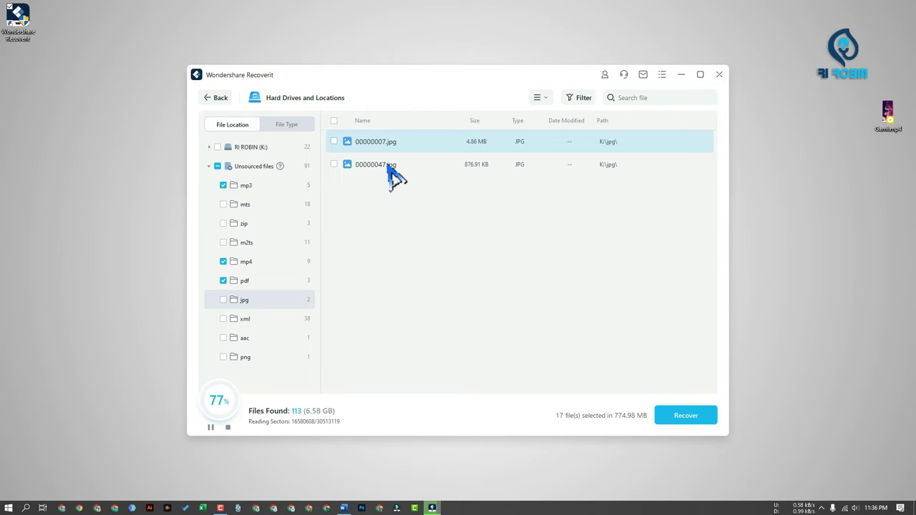
- Preview the found images 00000047.jpg and 00000007.jpg and close the previews
double_click(387, 164)
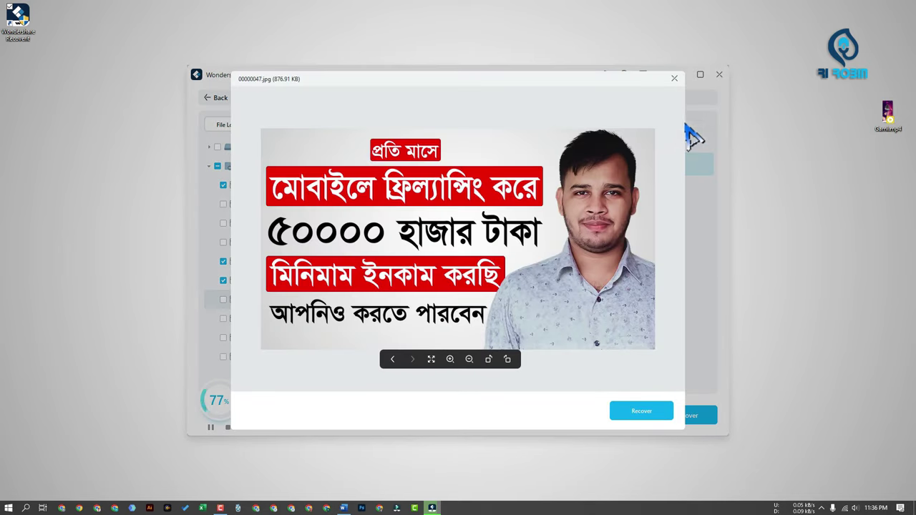
left_click(674, 78)
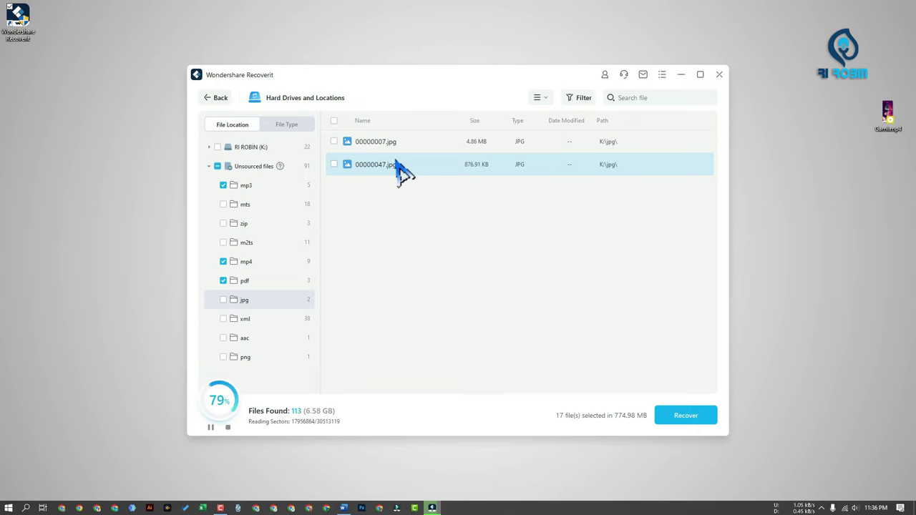
double_click(422, 145)
key("Escape")
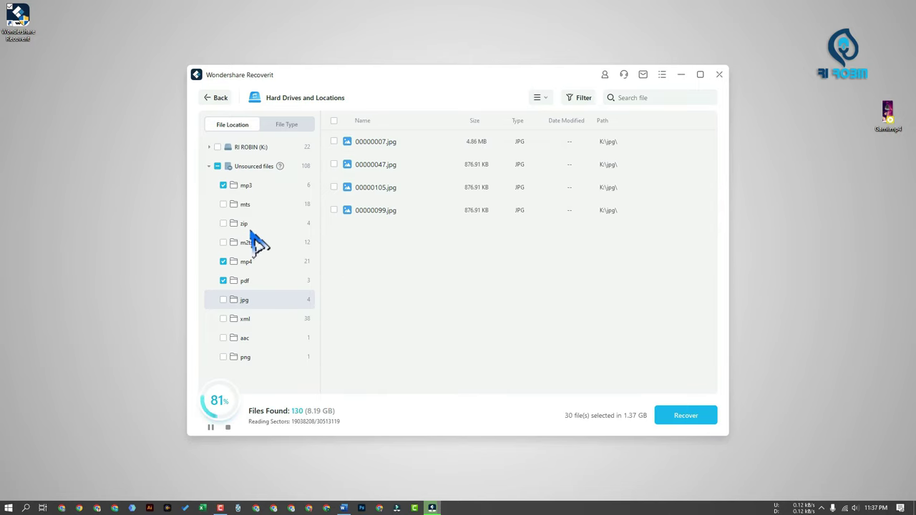
- Recover the selected mp3, mp4 and pdf files into a new folder, NewFolder (2), on NEW FILES (H:)
left_click(686, 417)
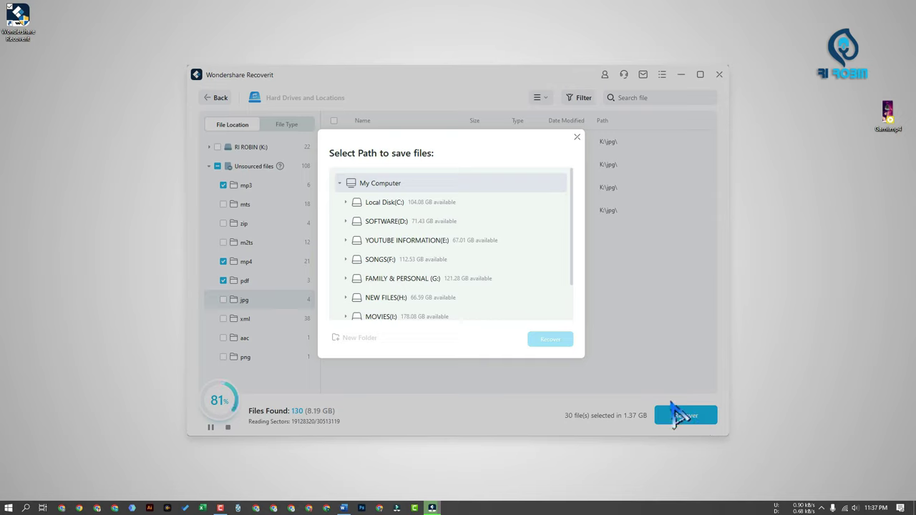
scroll(429, 301, "down", 1)
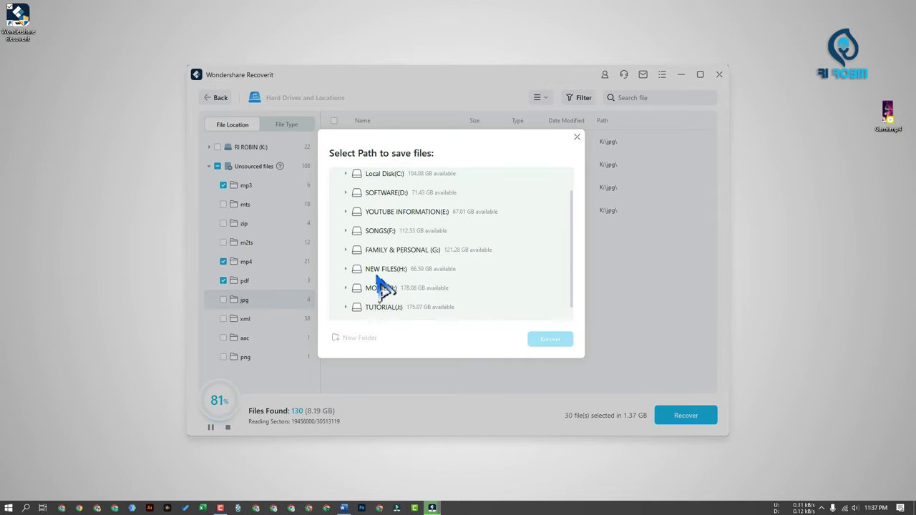
left_click(377, 270)
left_click(356, 337)
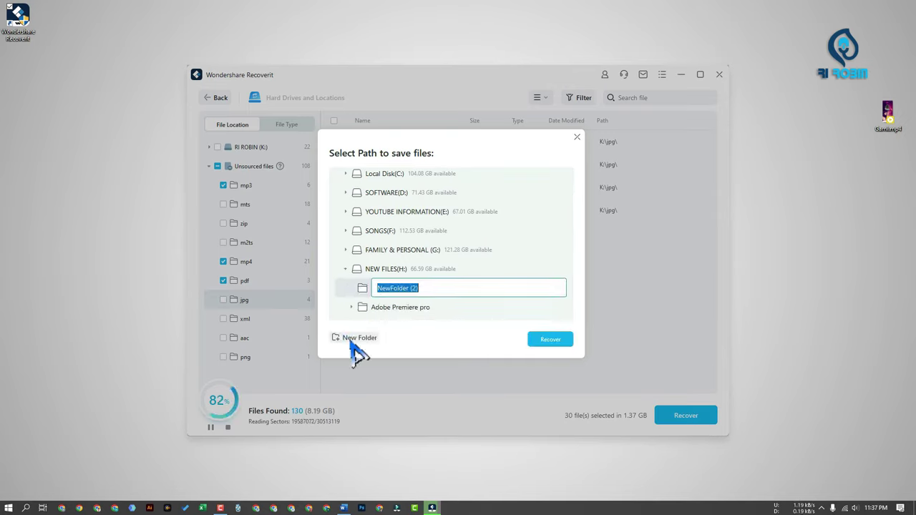
left_click(551, 339)
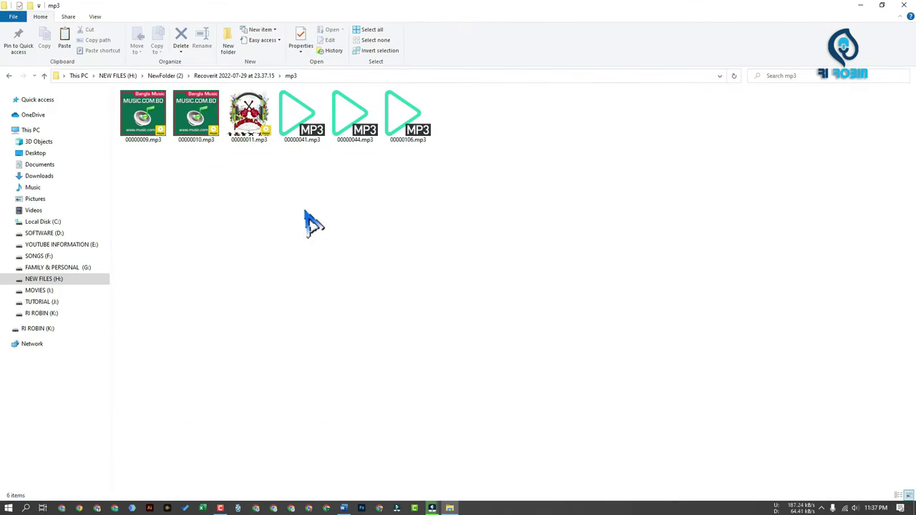
- Play the recovered song 00000010.mp3 to check it and return to the parent recovery folder
left_click_drag(142, 162, 262, 125)
double_click(196, 116)
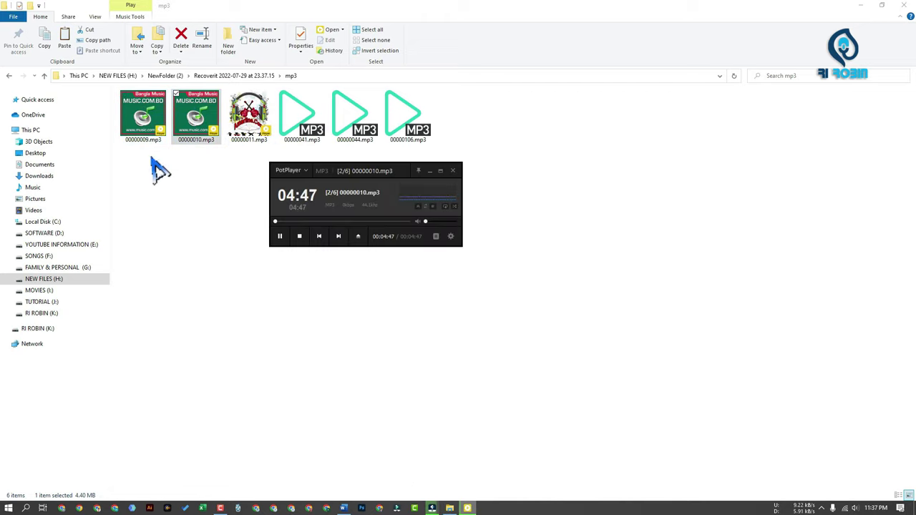
left_click(9, 76)
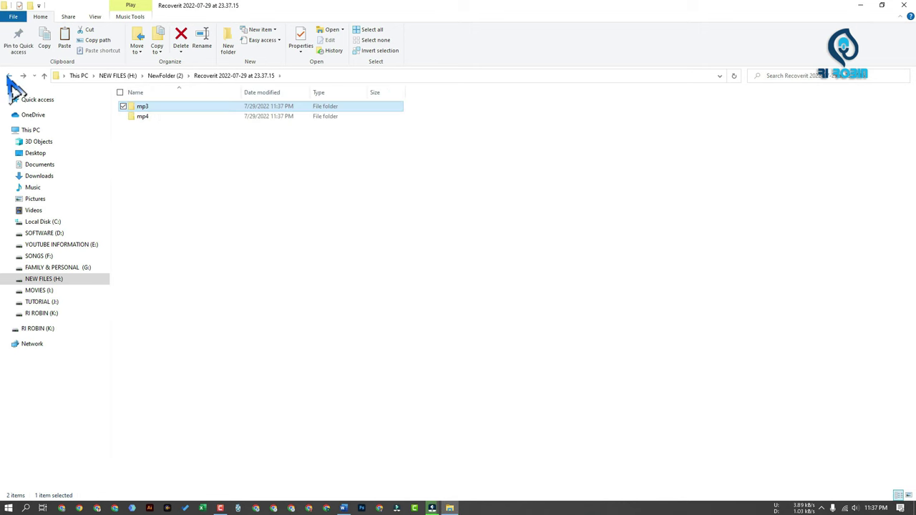
- Play the recovered videos 00000002.mp4, 00000003.mp4 and 00000004.mp4 from the mp4 folder and close the player
double_click(186, 117)
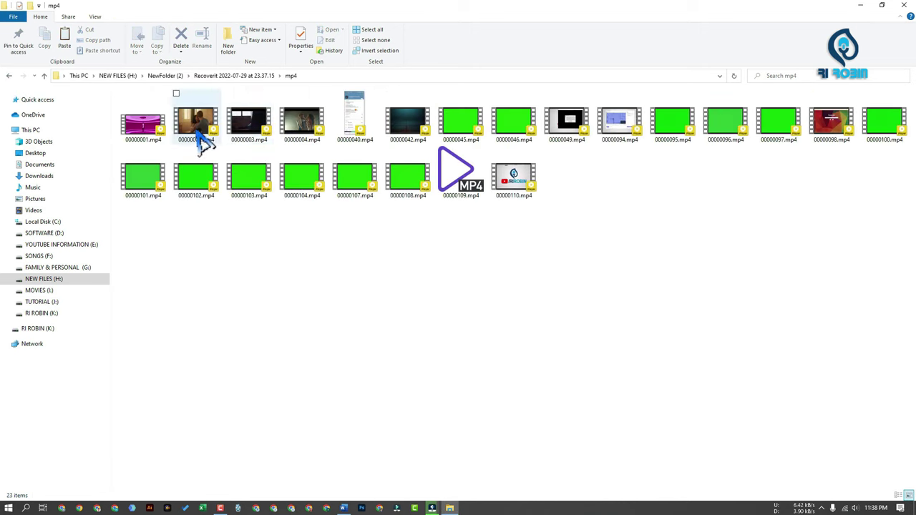
left_click(200, 135)
double_click(203, 143)
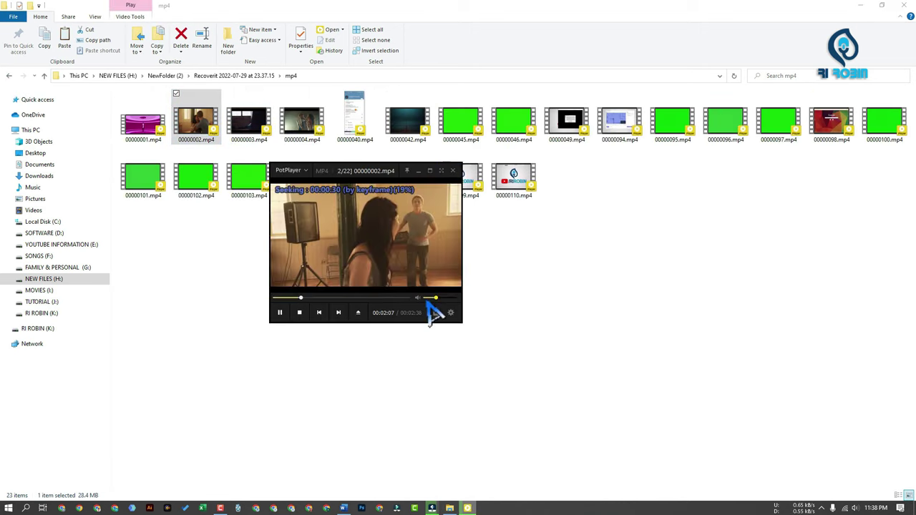
double_click(249, 122)
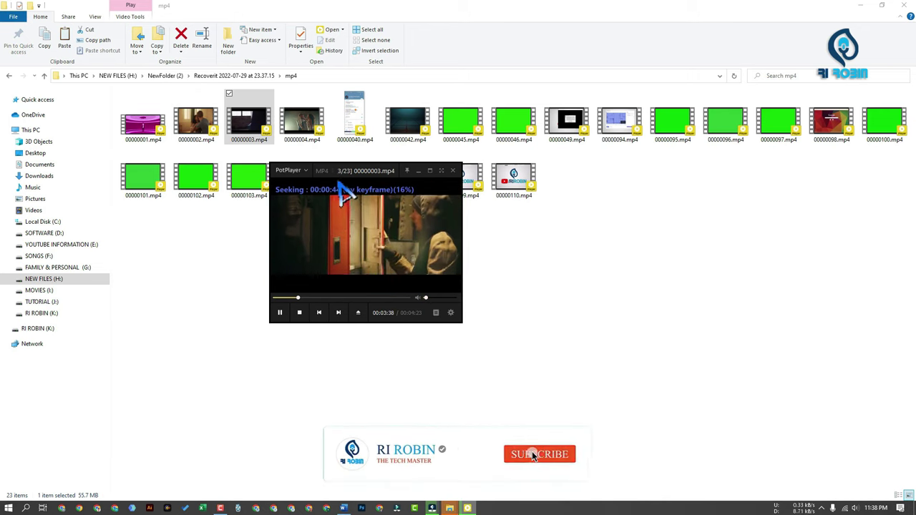
double_click(315, 133)
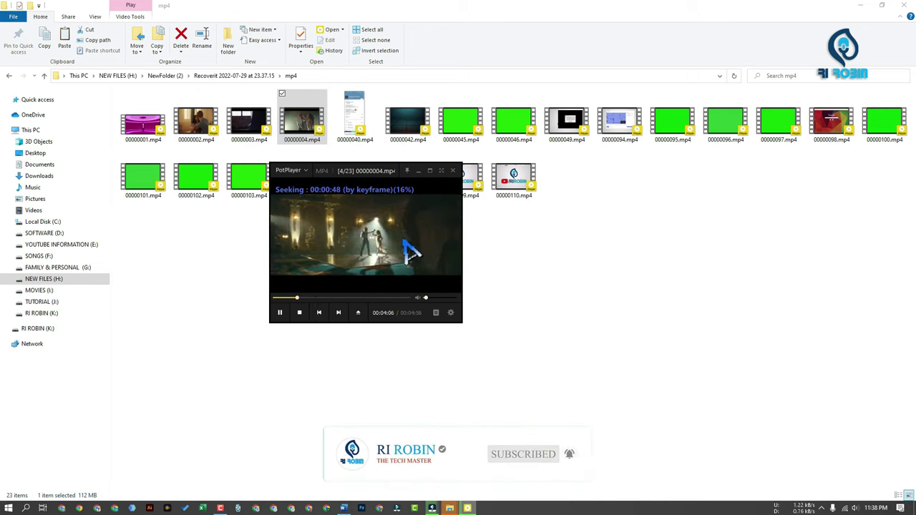
left_click(452, 170)
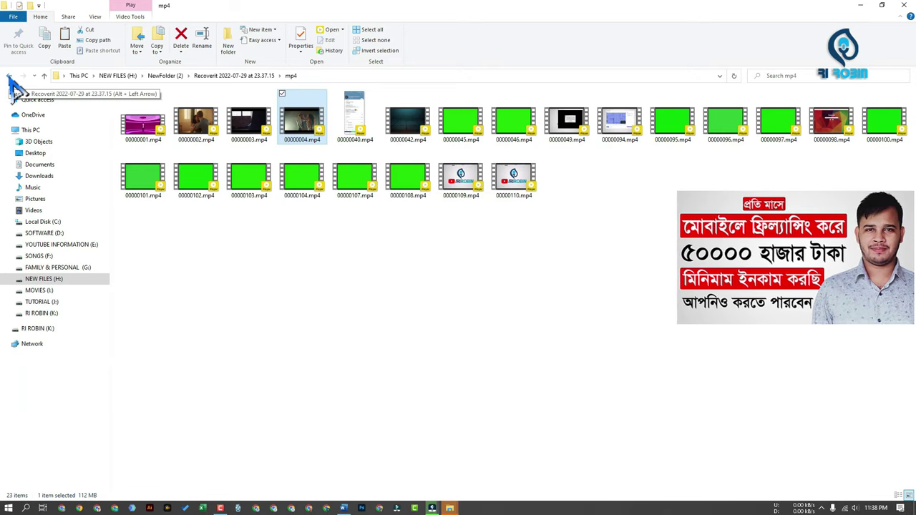
- Open the recovered 00000005.pdf from the pdf folder to check it and dismiss Recoverit's recovery-completed message
left_click(9, 75)
double_click(149, 126)
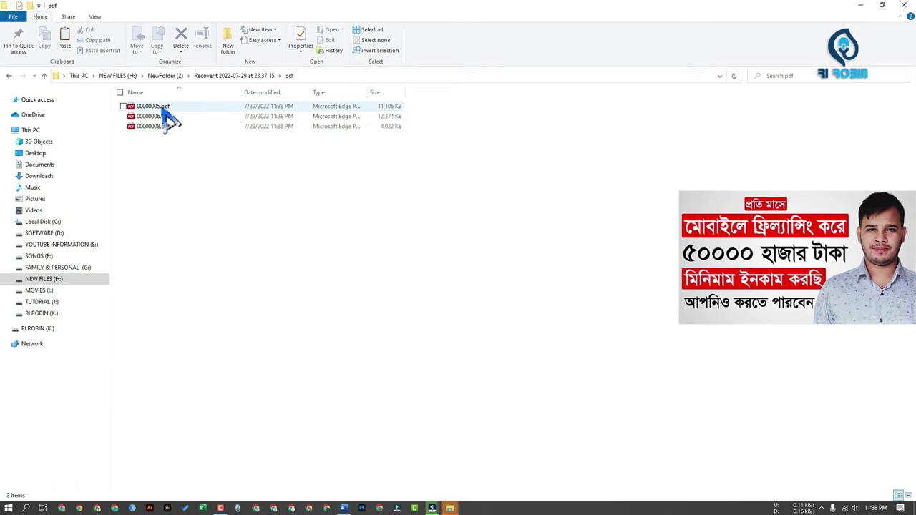
left_click(164, 108)
double_click(162, 109)
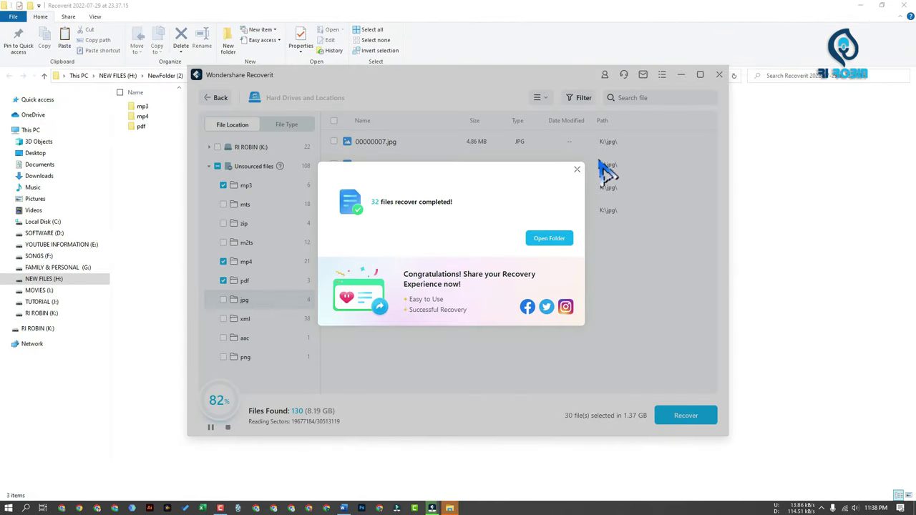
left_click(576, 174)
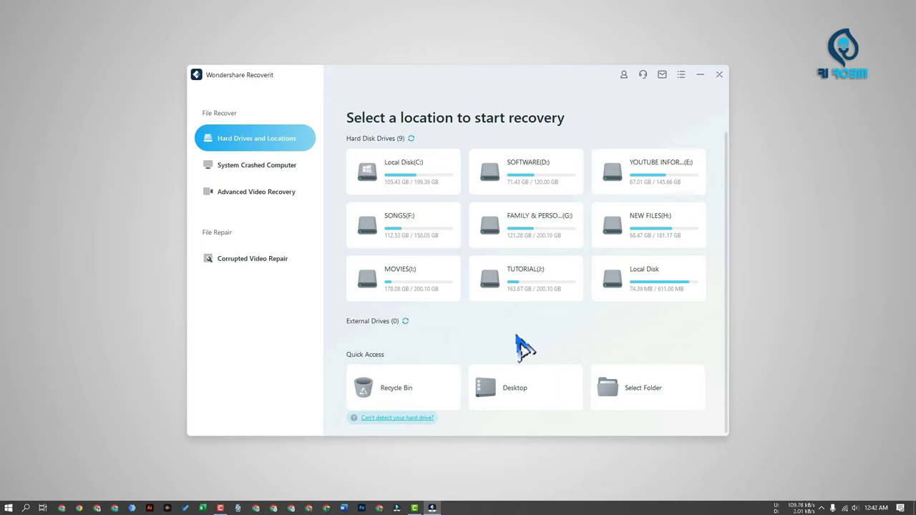
- Scan the Recycle Bin location in Recoverit and acknowledge the scan-completed message
left_click(402, 398)
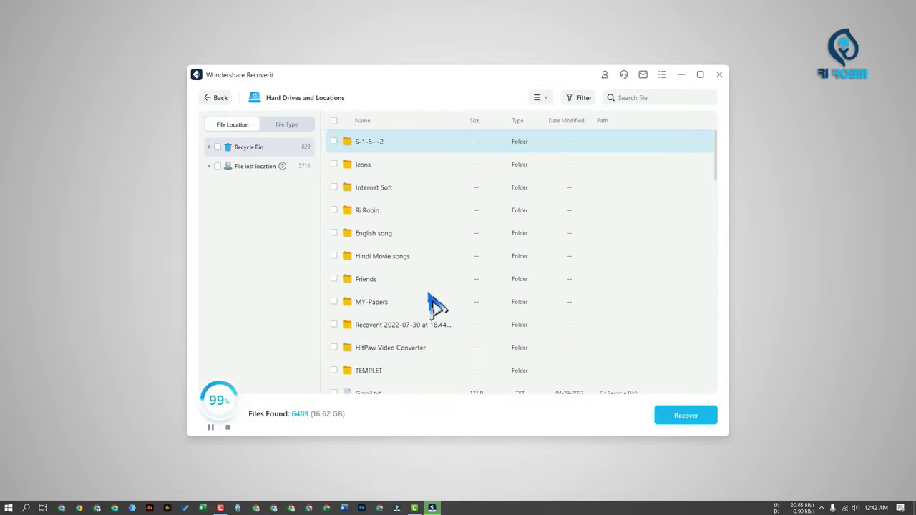
scroll(428, 293, "down", 1)
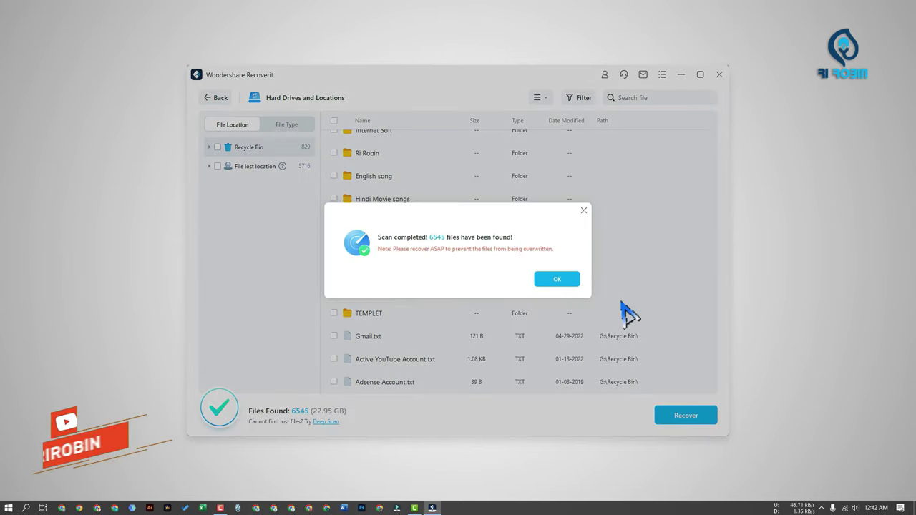
left_click(557, 280)
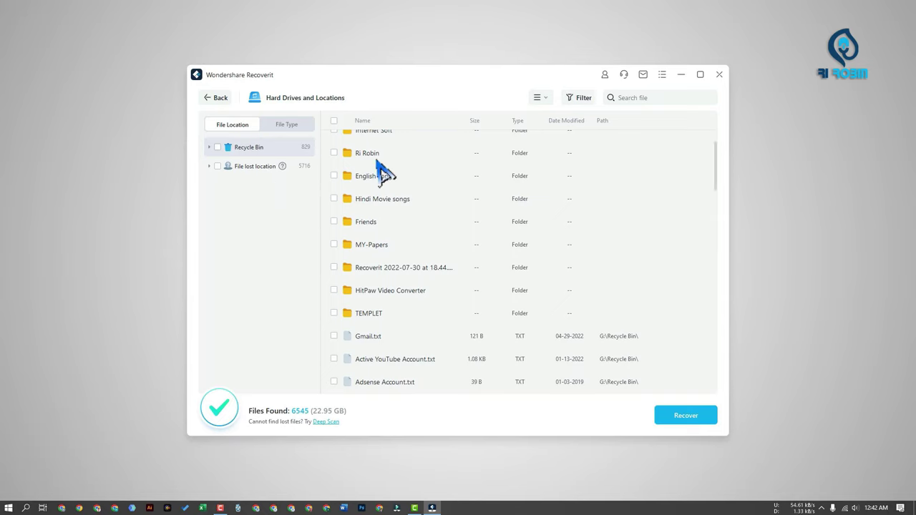
- Look through the folders and files found under Recycle Bin and File lost location
scroll(386, 261, "up", 2)
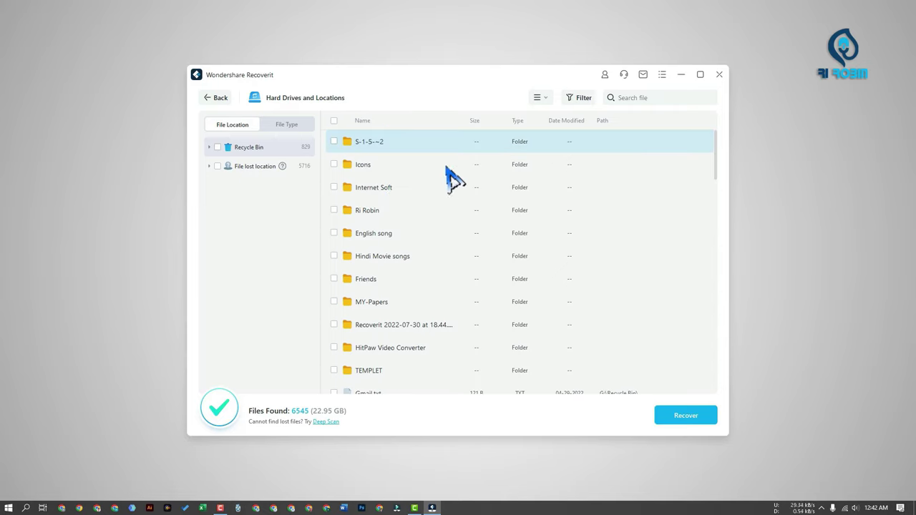
left_click(395, 259)
left_click(372, 281)
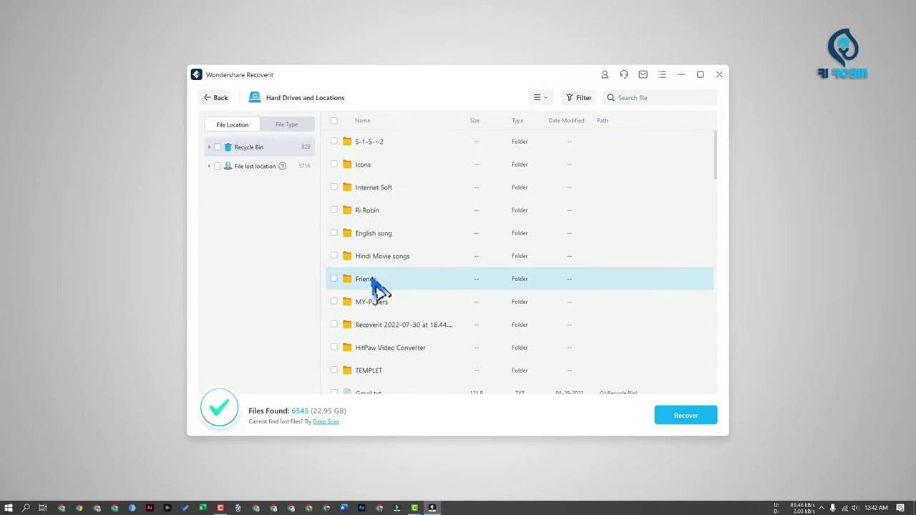
left_click(261, 172)
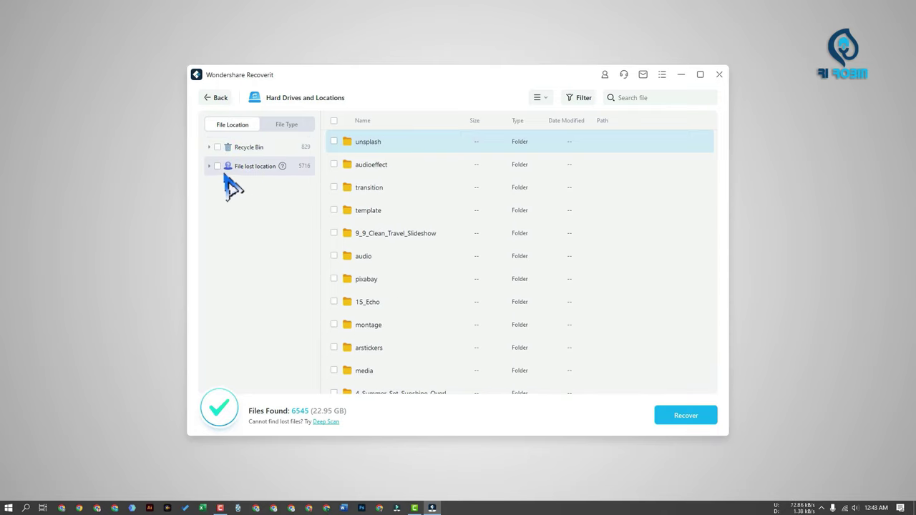
scroll(454, 242, "down", 1)
scroll(454, 243, "down", 4)
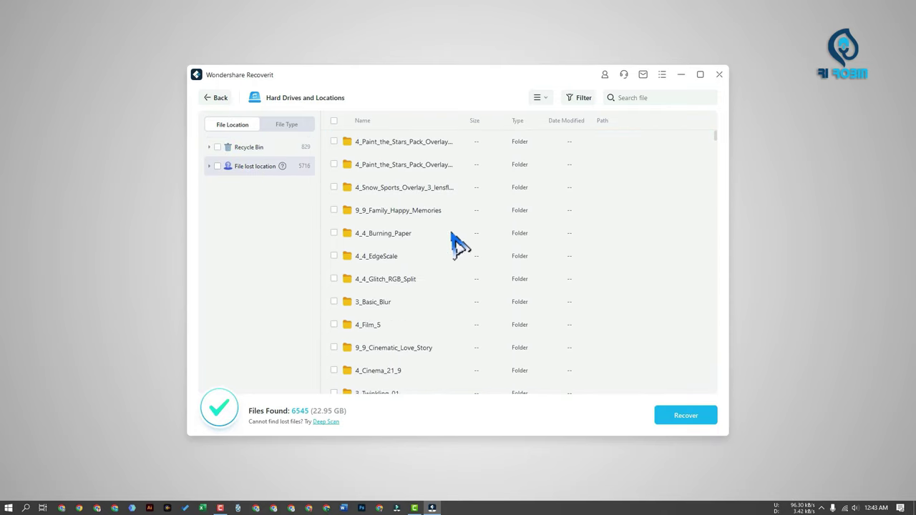
scroll(458, 240, "down", 5)
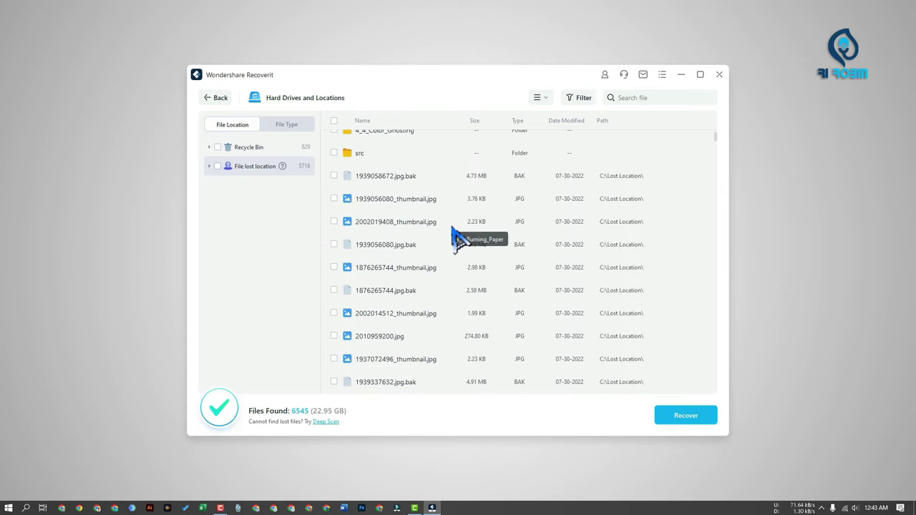
- Review the lost files listed under File lost location and return to the start of the list
scroll(453, 233, "down", 2)
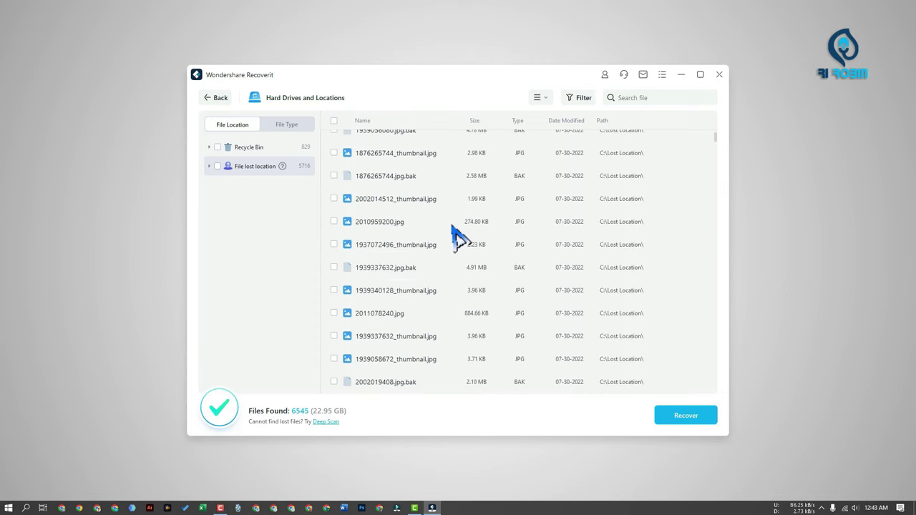
scroll(571, 263, "down", 3)
scroll(437, 265, "up", 3)
scroll(447, 268, "up", 5)
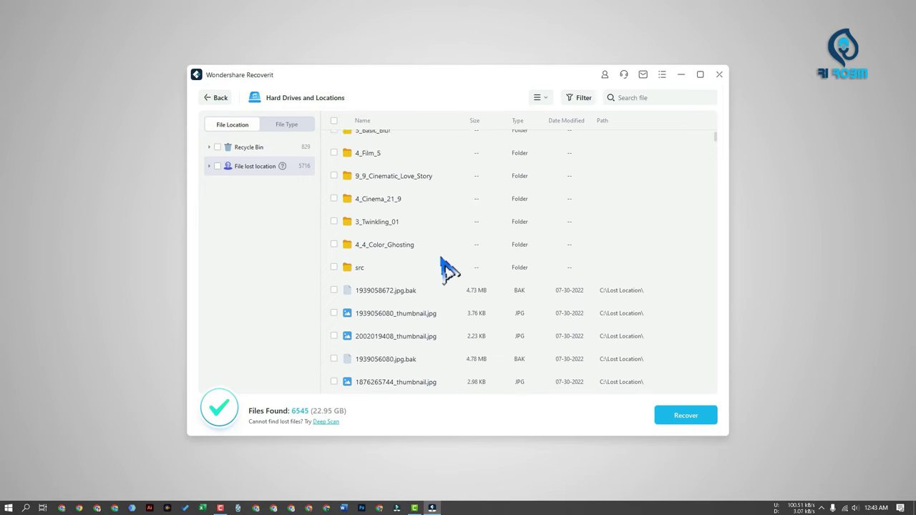
scroll(447, 268, "up", 10)
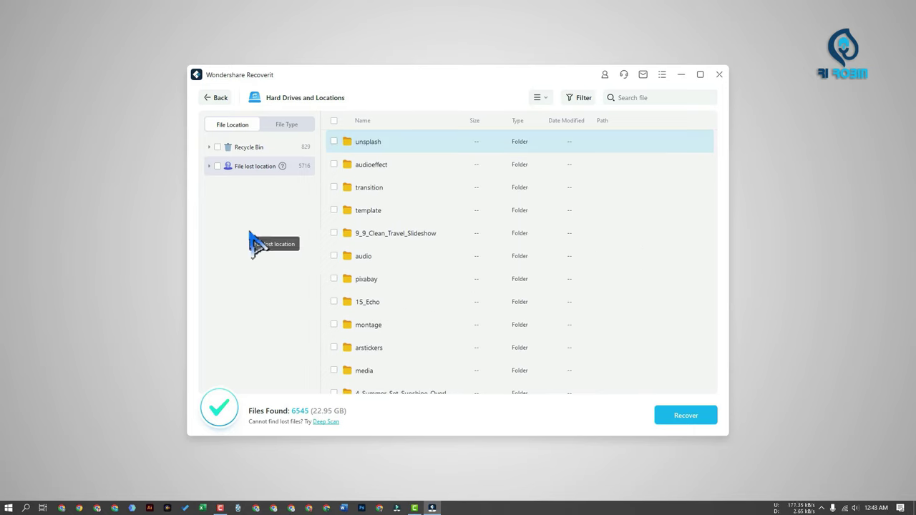
- Show the scan results by file type, select all Photo files and look through the images in the jpg folder
left_click(300, 129)
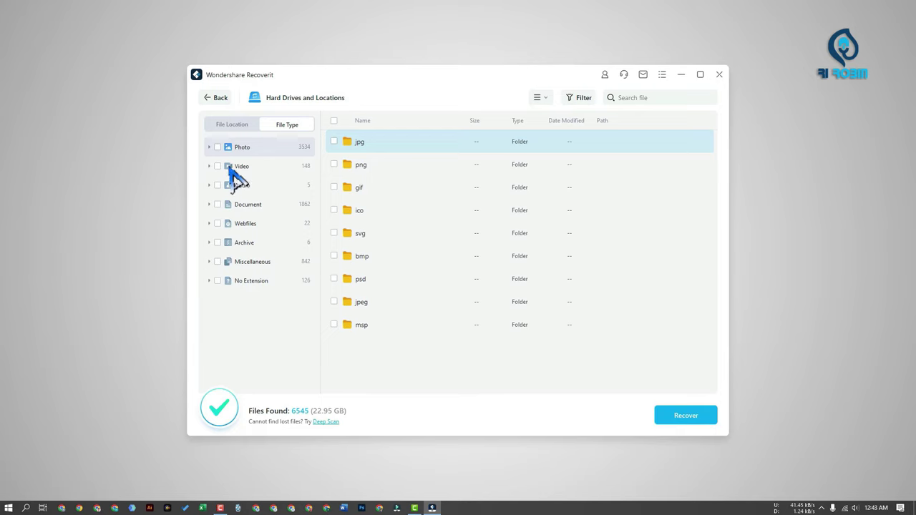
left_click(217, 147)
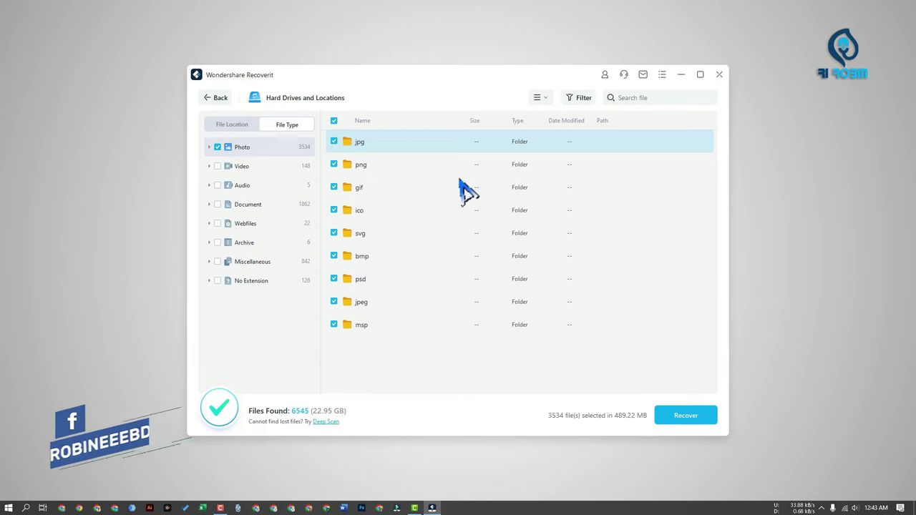
double_click(393, 143)
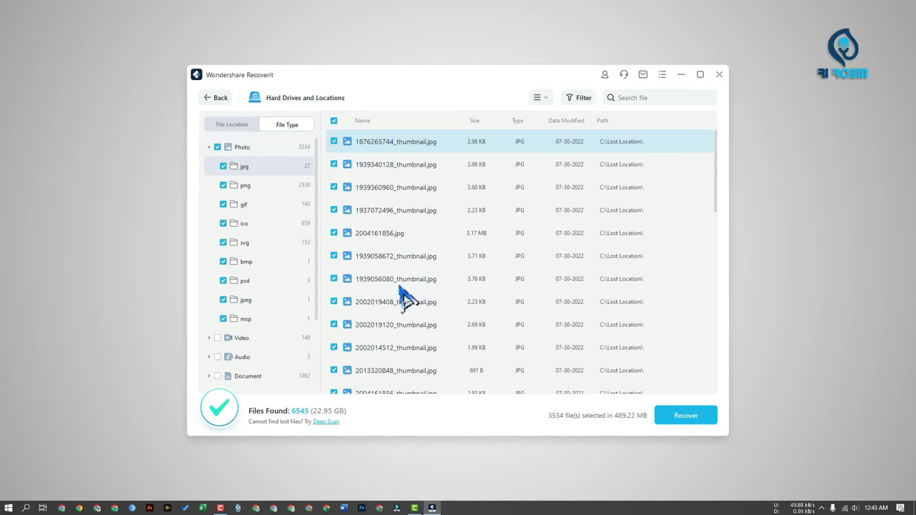
scroll(429, 279, "down", 10)
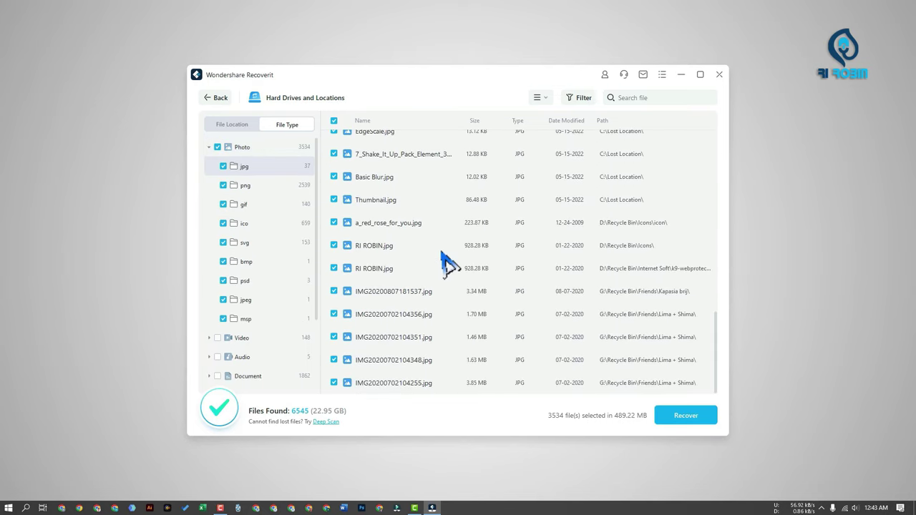
left_click(404, 294)
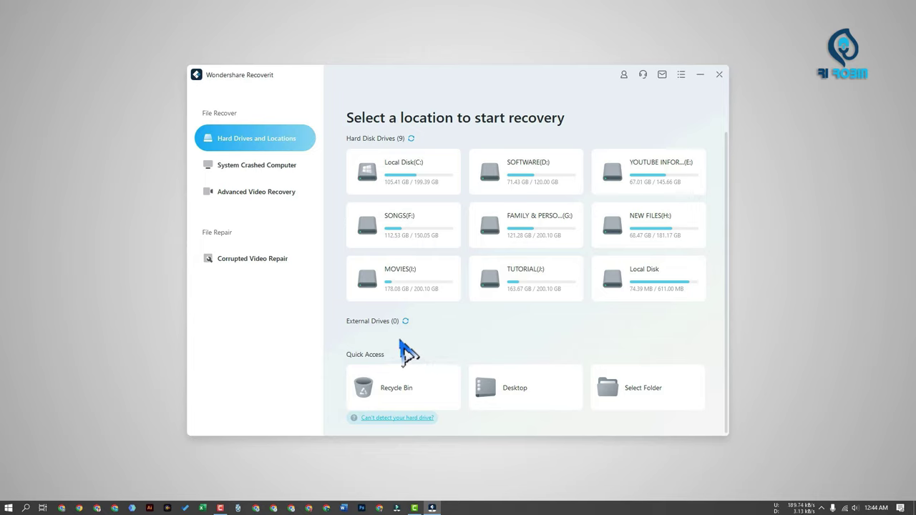
mouse_move(613, 297)
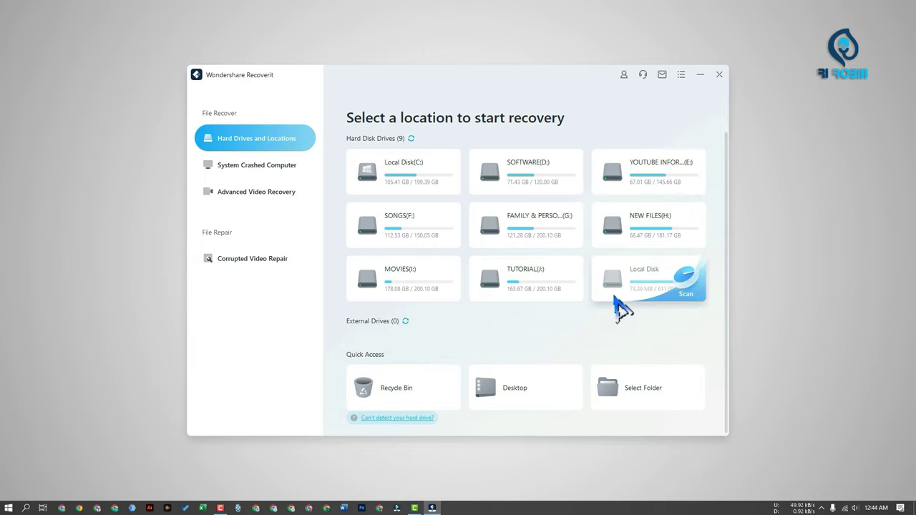